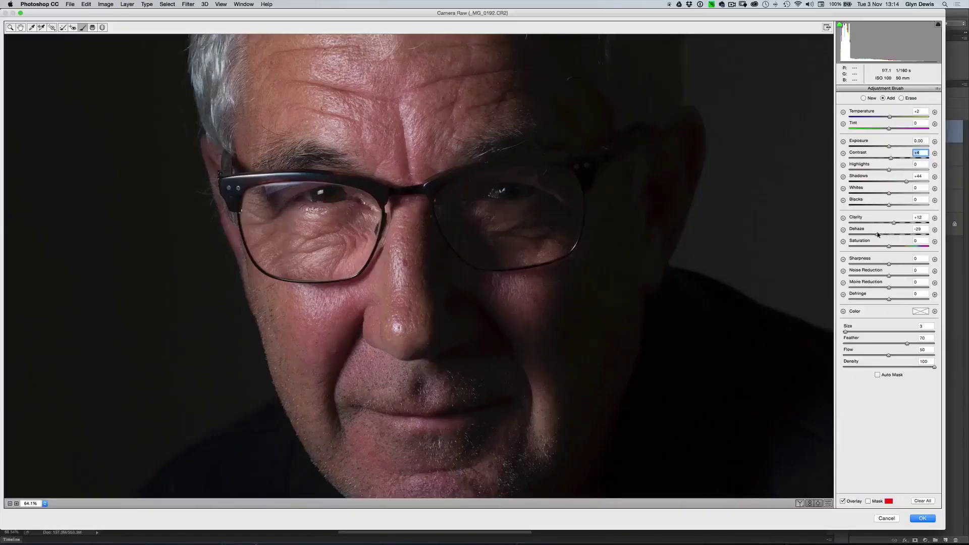
# Fine-tune the Adjustment Brush's Dehaze to a slightly lower value.
pyautogui.moveTo(878, 234); pyautogui.dragTo(876, 234)
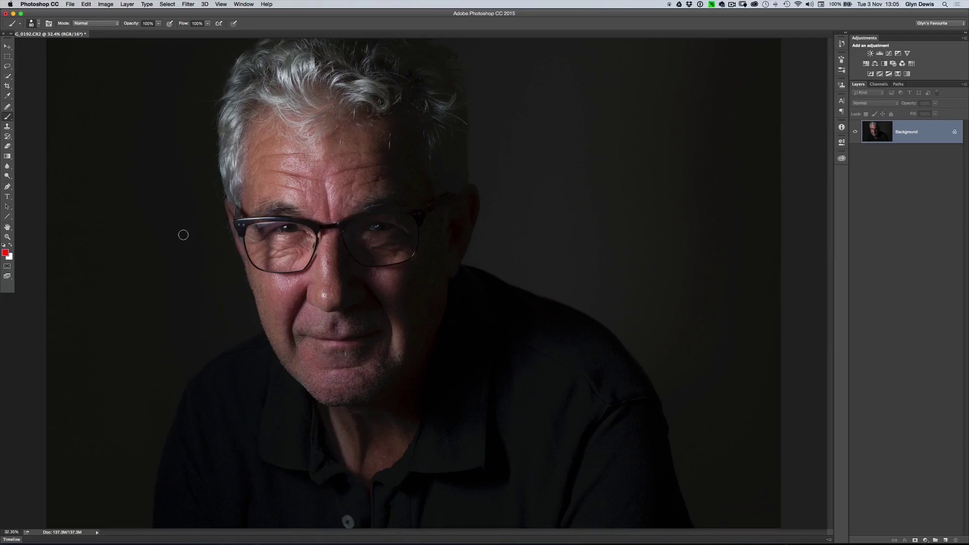
# Paint a red arrow in the dark background pointing at the man's face, mark the glasses lens, and undo the strokes.
pyautogui.scroll(3, 267, 266)
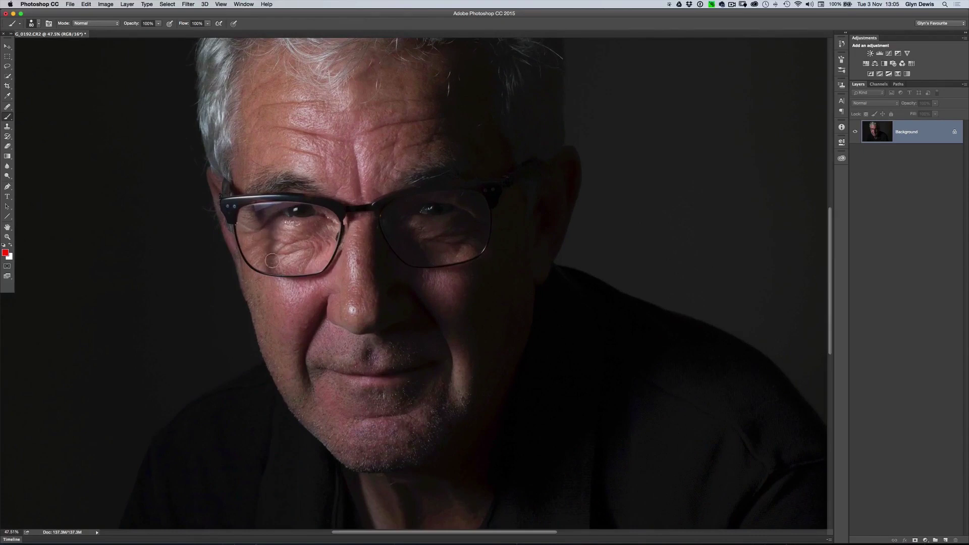
pyautogui.scroll(-3, 344, 281)
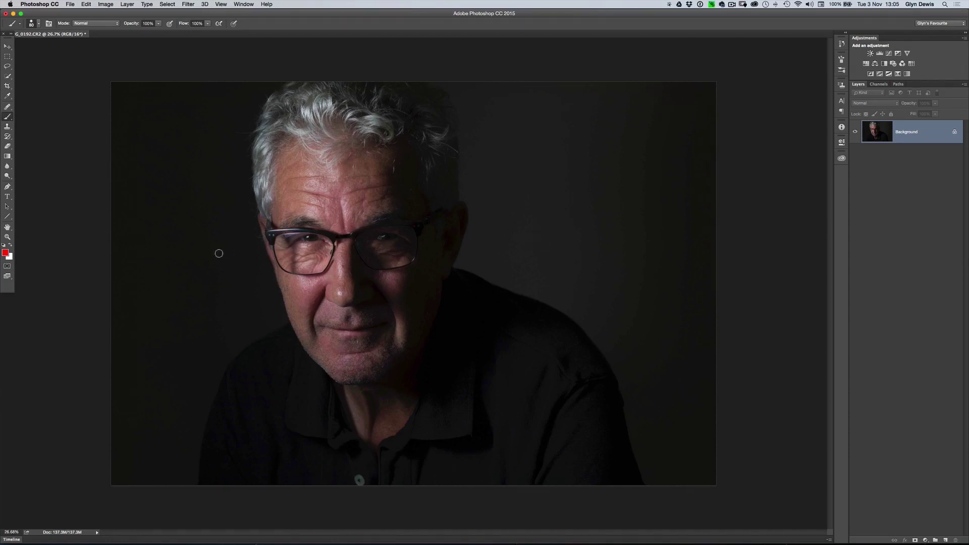
pyautogui.moveTo(141, 277)
pyautogui.mouseDown()
pyautogui.moveTo(205, 277)
pyautogui.moveTo(196, 264)
pyautogui.moveTo(181, 306)
pyautogui.mouseUp()
pyautogui.click(188, 258)
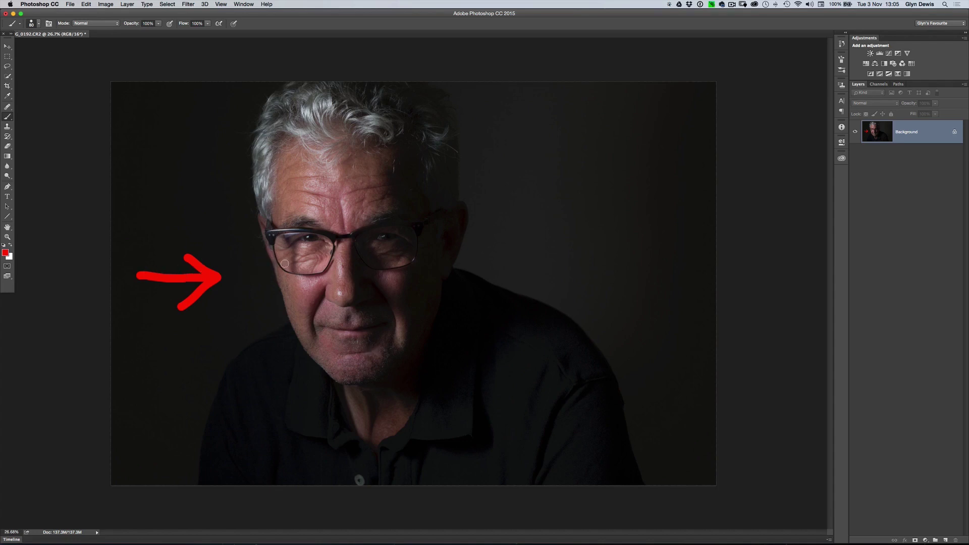
pyautogui.moveTo(294, 241); pyautogui.dragTo(296, 271)
pyautogui.press('alt+super+z')
pyautogui.press('alt+super+z')
pyautogui.press('alt+super+z')
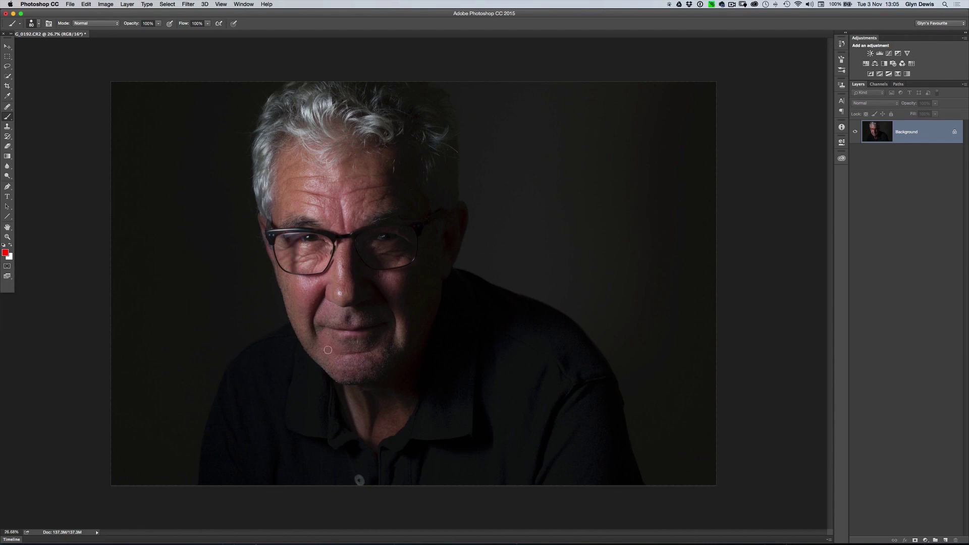
pyautogui.moveTo(325, 281); pyautogui.dragTo(333, 285)
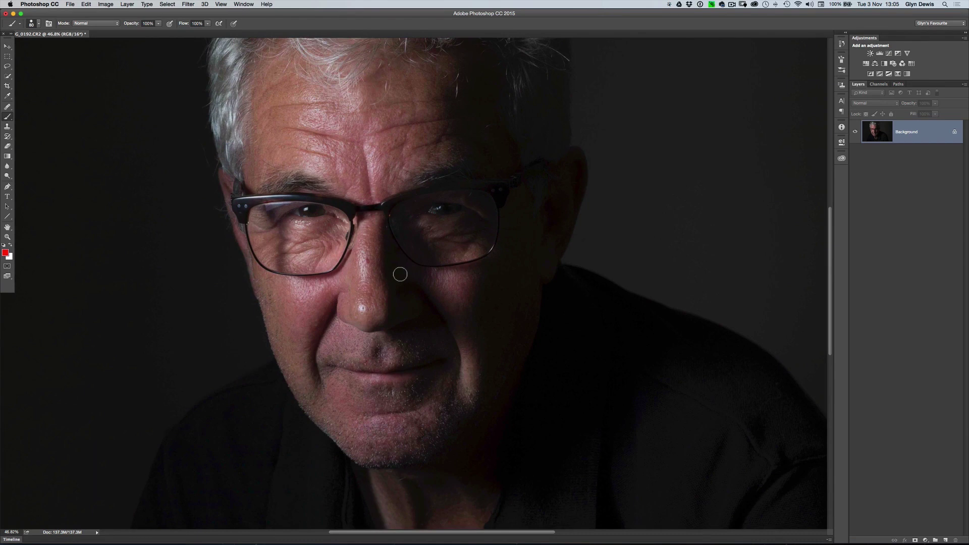
pyautogui.moveTo(443, 277)
pyautogui.mouseDown()
pyautogui.moveTo(410, 262)
pyautogui.moveTo(411, 281)
pyautogui.moveTo(379, 276)
pyautogui.mouseUp()
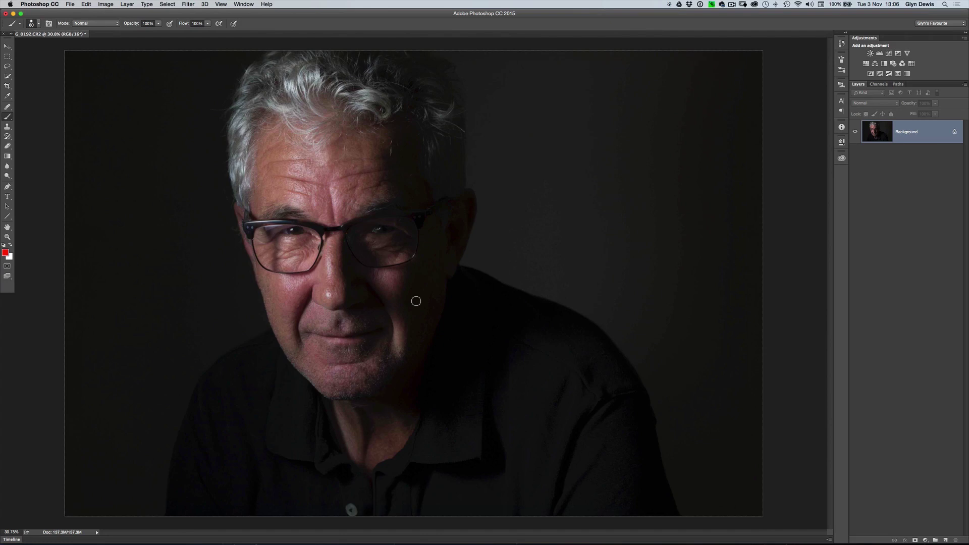
# Duplicate the Background layer twice.
pyautogui.press('v')
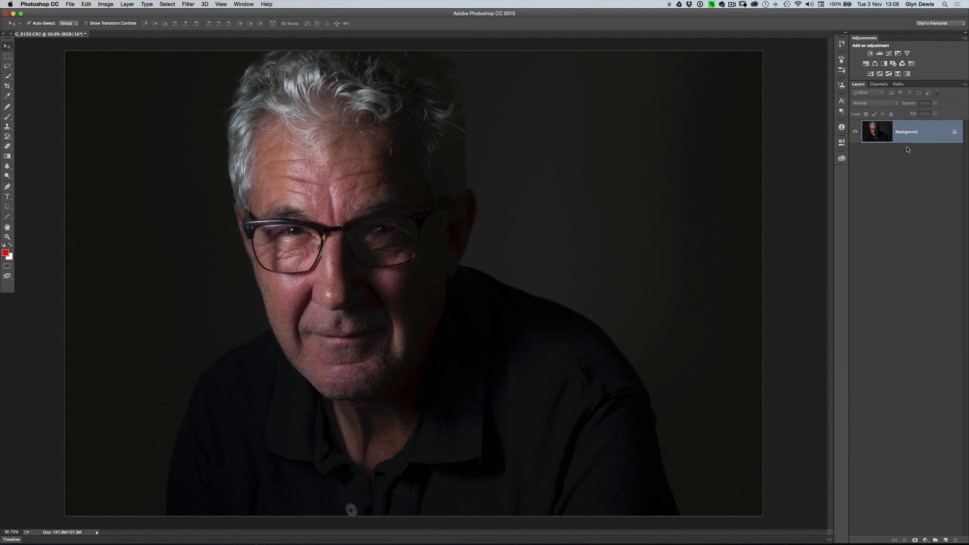
pyautogui.press('super+j')
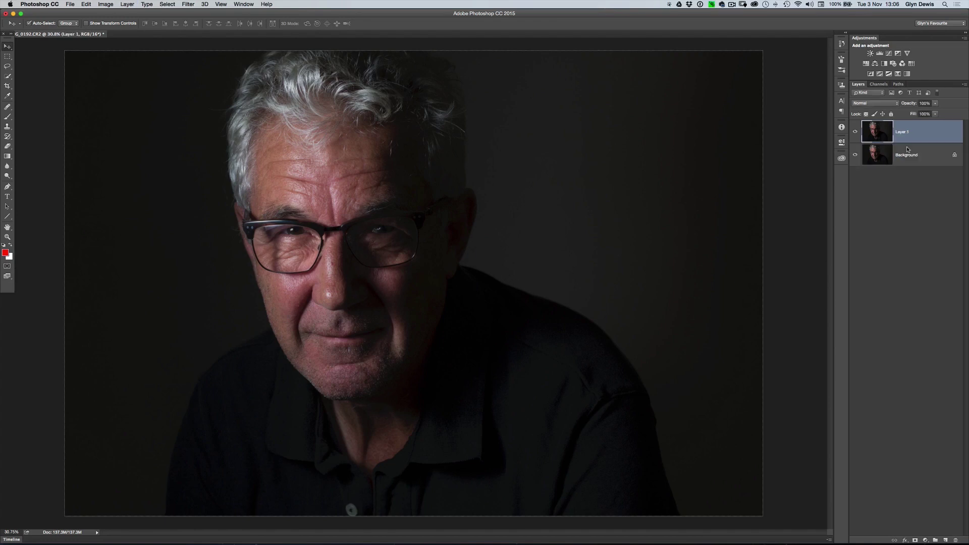
pyautogui.press('super+j')
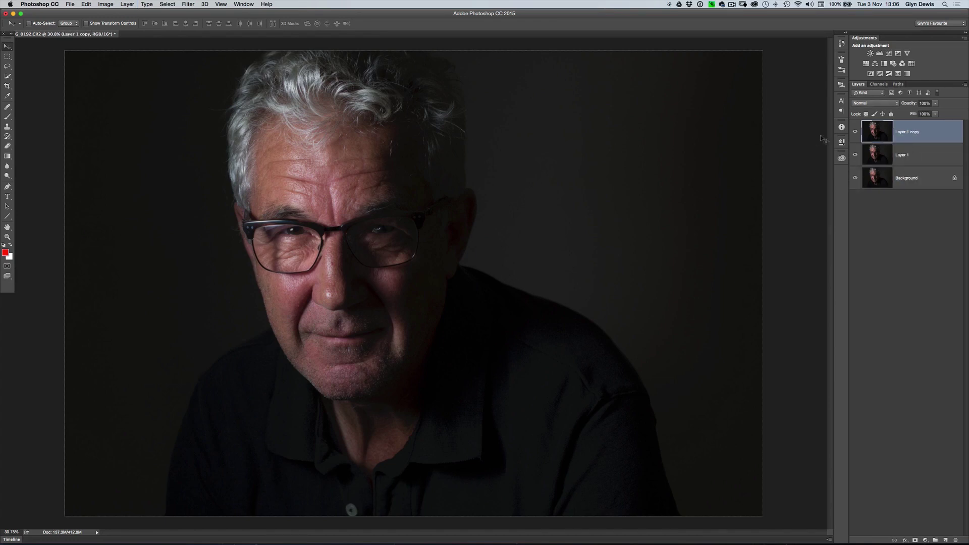
# Rename the lower layer copy "colour" and the upper copy "content", and hide the content layer.
pyautogui.doubleClick(902, 154)
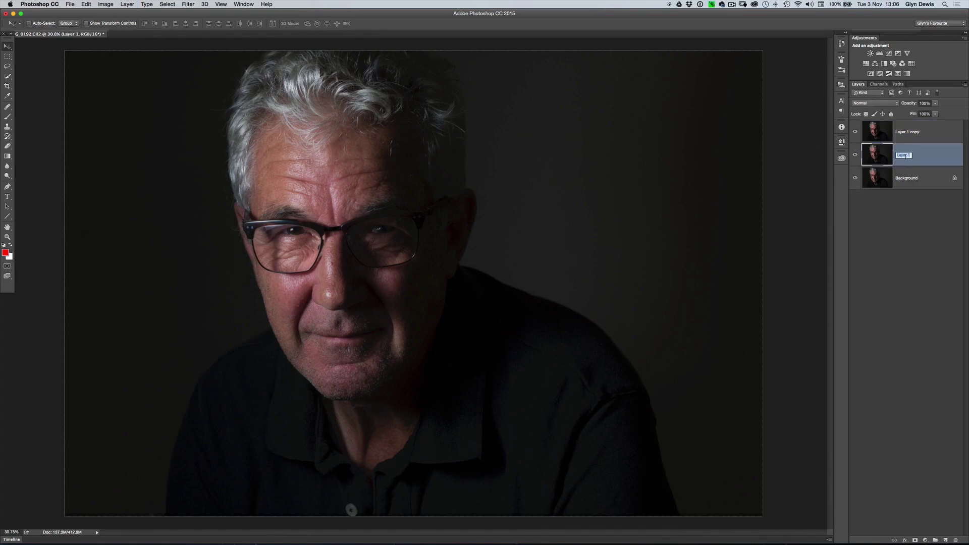
pyautogui.write('colour')
pyautogui.press('Return')
pyautogui.doubleClick(902, 132)
pyautogui.write('content')
pyautogui.press('Return')
pyautogui.click(855, 133)
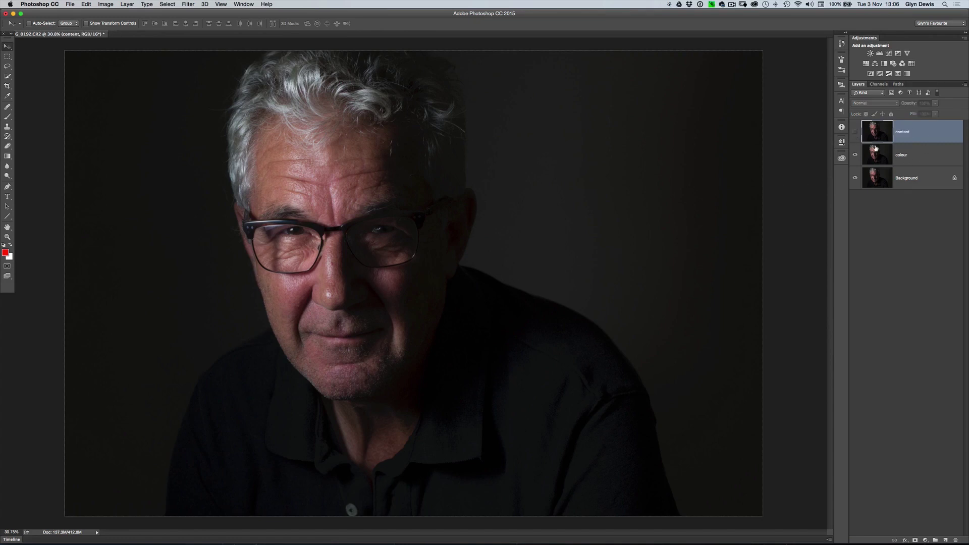
# Apply a Gaussian Blur with a 15-pixel radius to the colour layer.
pyautogui.click(920, 157)
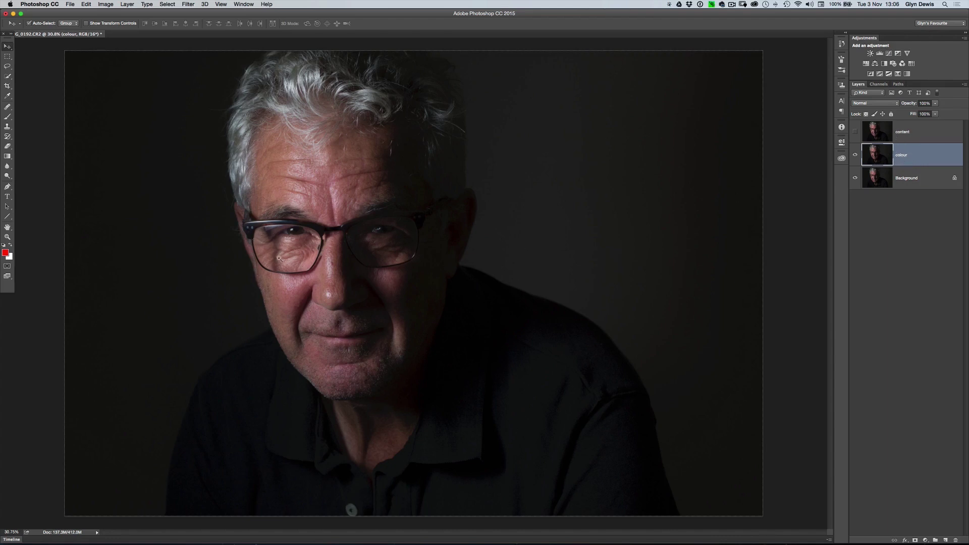
pyautogui.keyDown('super'); pyautogui.click(290, 265); pyautogui.keyUp('super')
pyautogui.moveTo(290, 265); pyautogui.dragTo(290, 265)
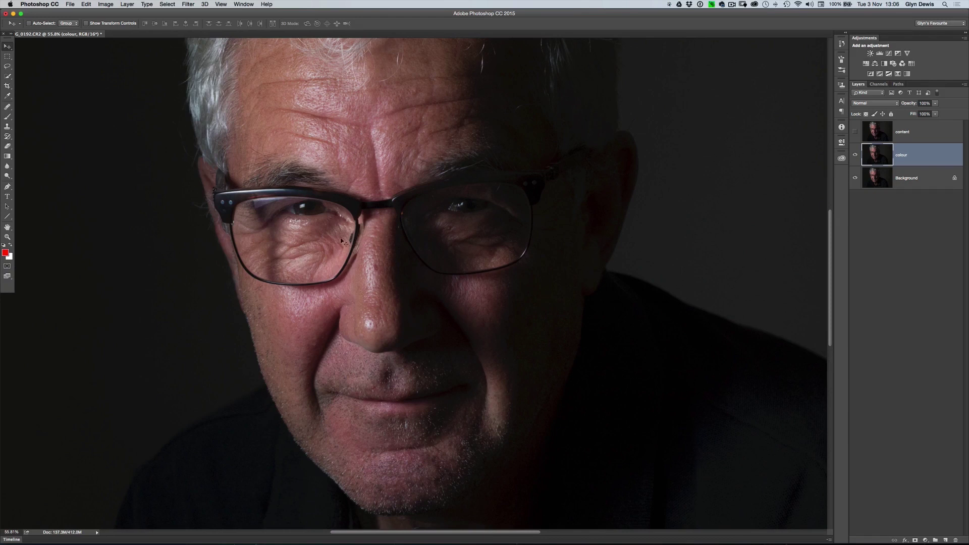
pyautogui.moveTo(287, 259); pyautogui.dragTo(295, 265)
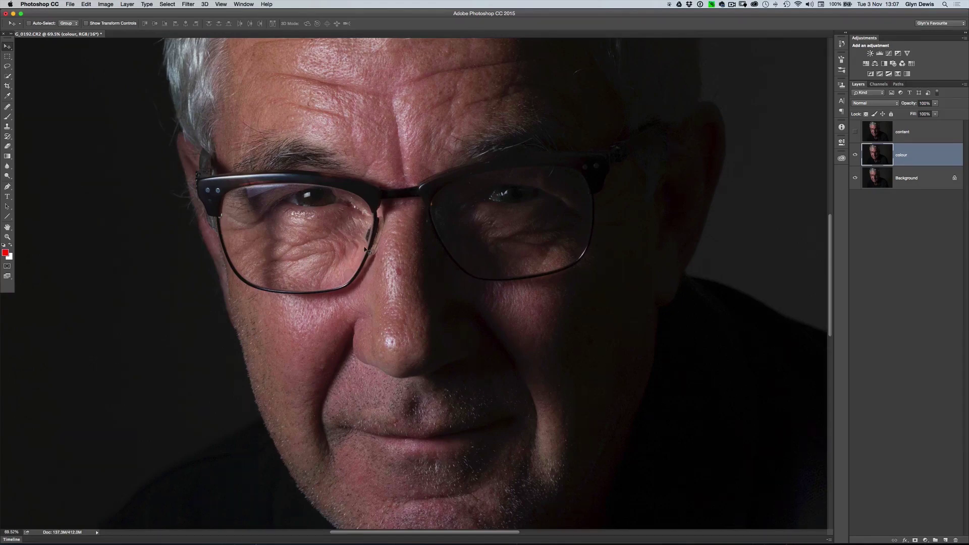
pyautogui.press('super+0')
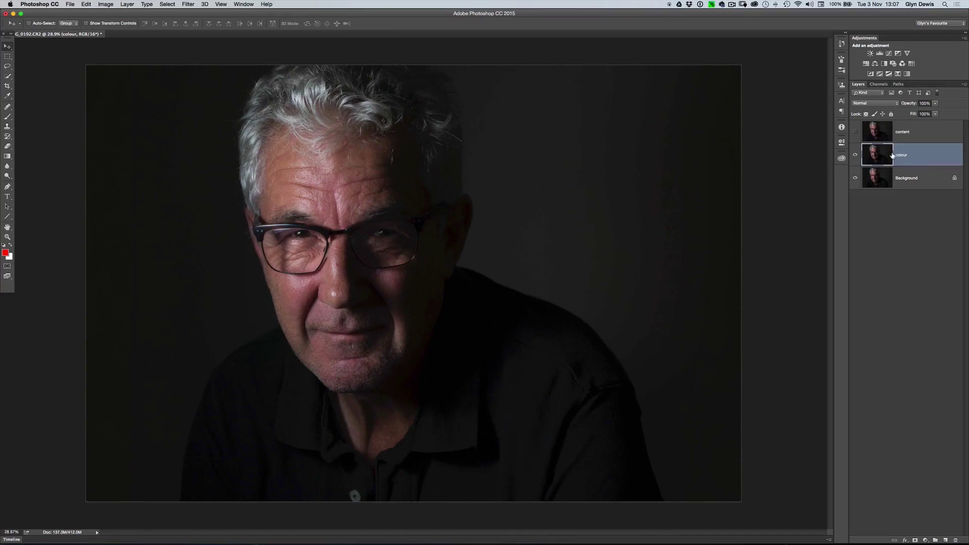
pyautogui.click(189, 5)
pyautogui.moveTo(206, 94)
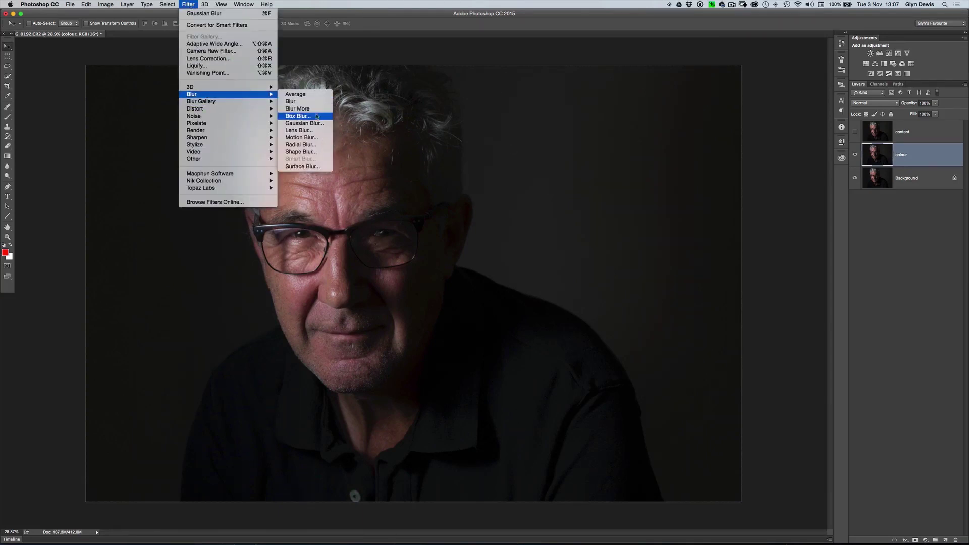
pyautogui.click(303, 123)
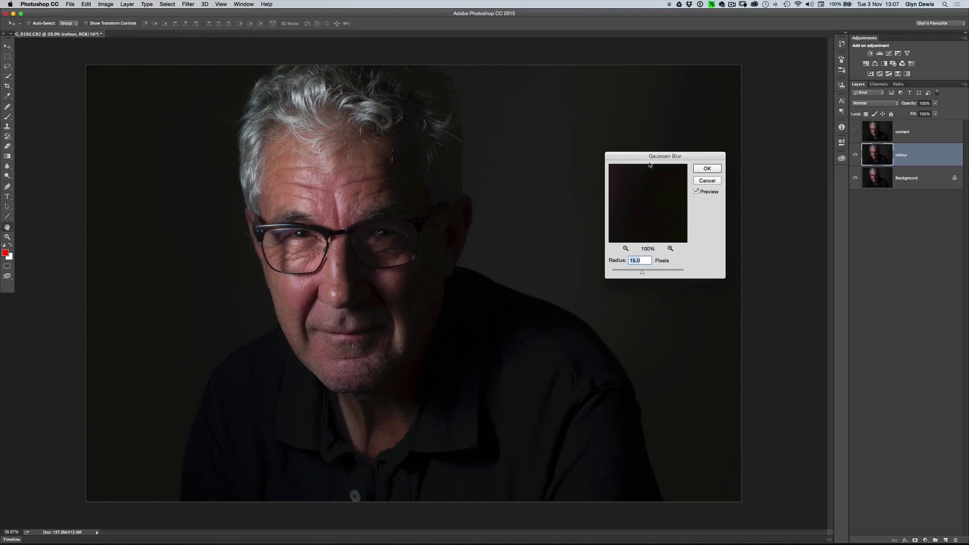
pyautogui.moveTo(642, 272); pyautogui.dragTo(624, 274)
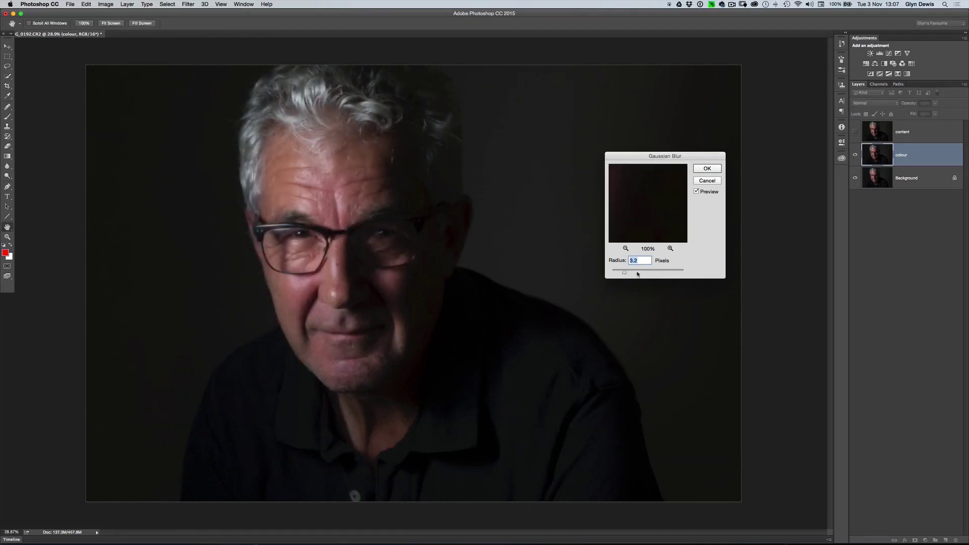
pyautogui.moveTo(624, 273); pyautogui.dragTo(609, 275)
pyautogui.moveTo(614, 275); pyautogui.dragTo(649, 274)
pyautogui.write('15')
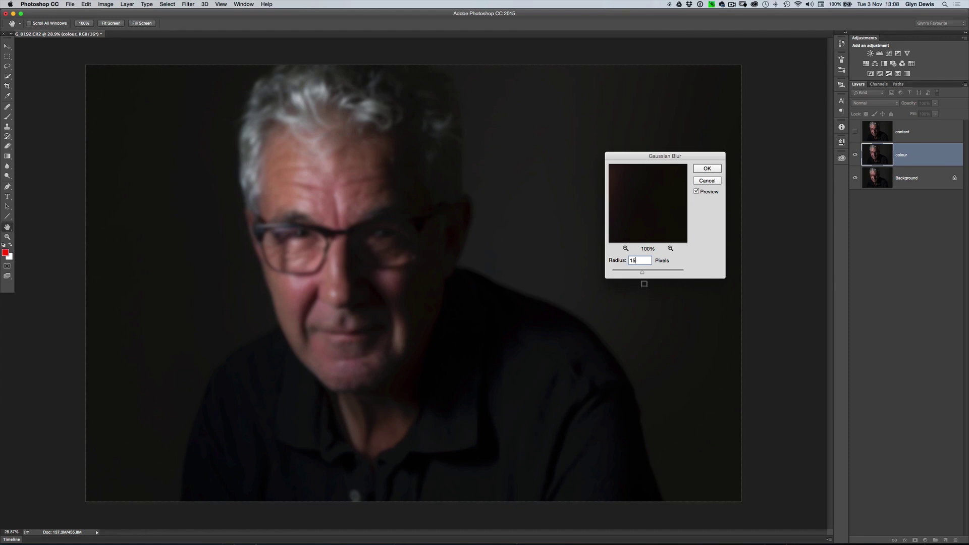
pyautogui.click(707, 169)
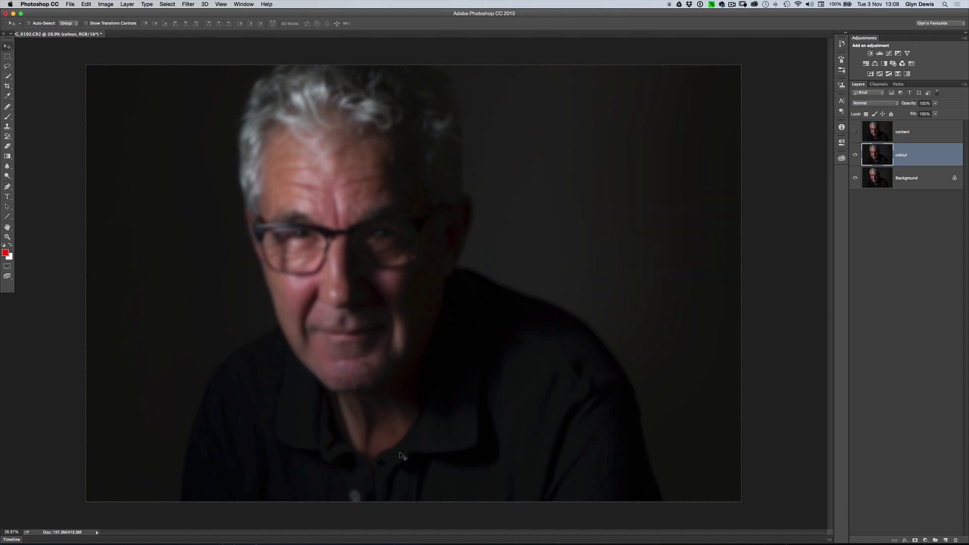
# Show the content layer and apply Brightness/Contrast to it with Use Legacy enabled and contrast set to -50.
pyautogui.click(884, 133)
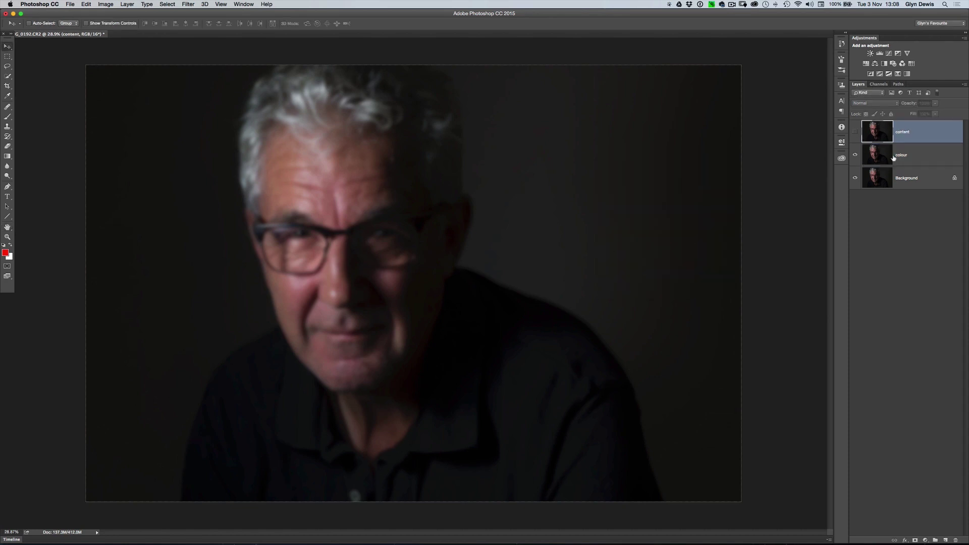
pyautogui.click(854, 132)
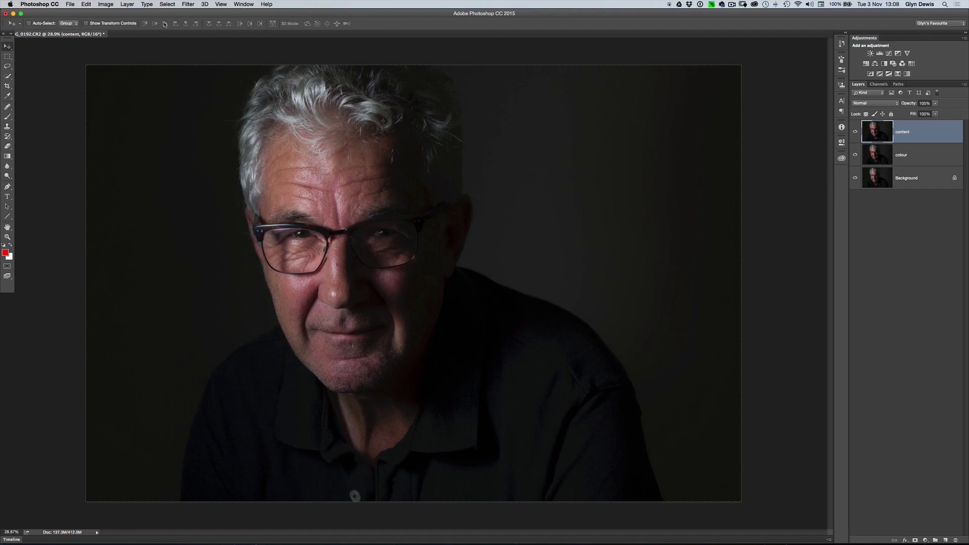
pyautogui.click(105, 4)
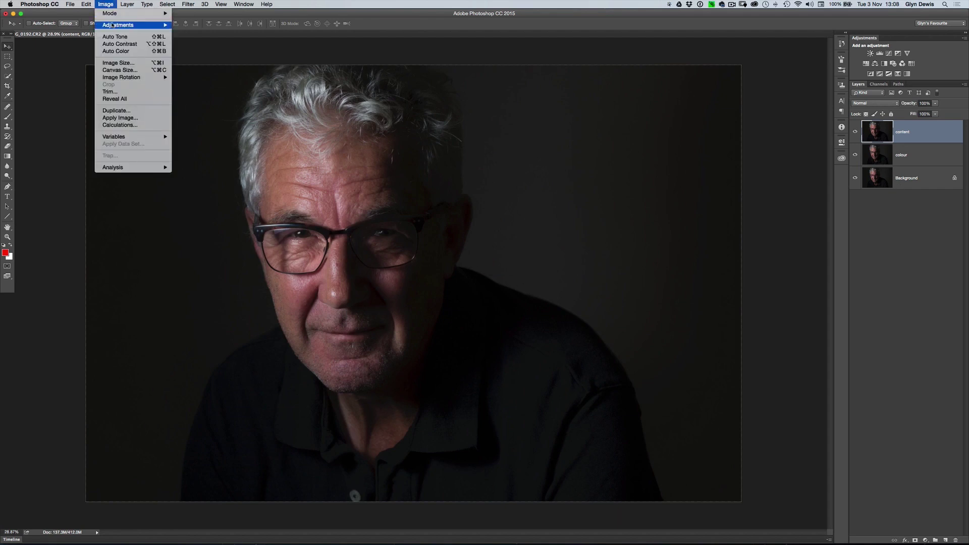
pyautogui.moveTo(112, 25)
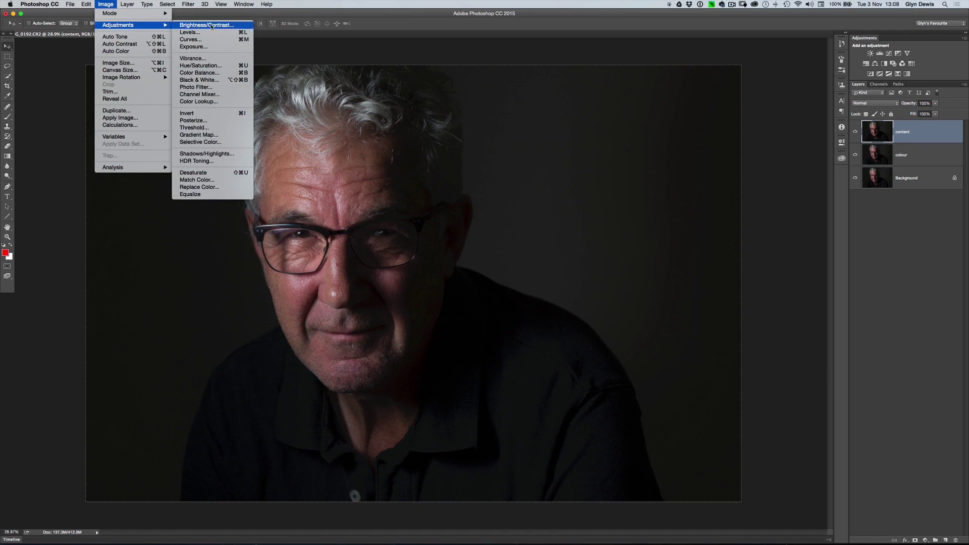
pyautogui.click(214, 25)
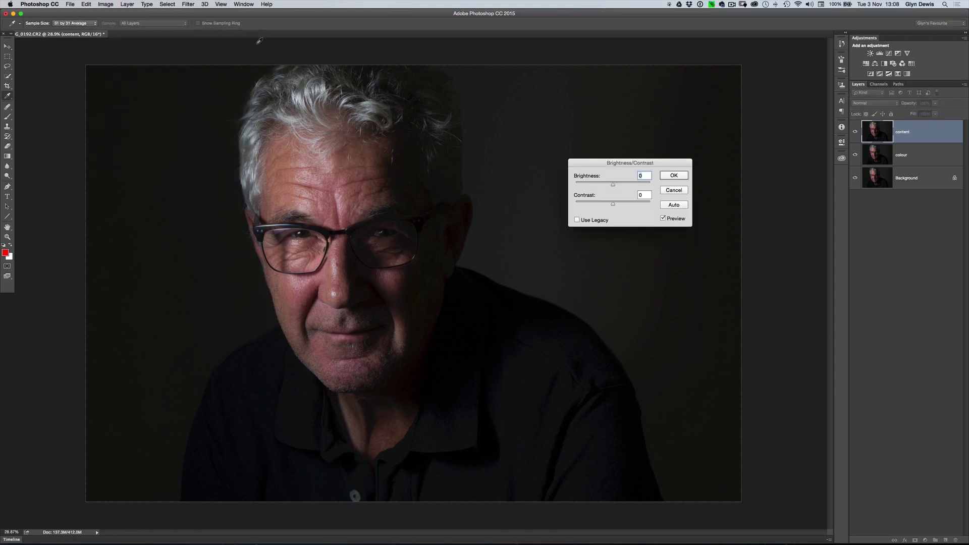
pyautogui.moveTo(608, 165); pyautogui.dragTo(582, 175)
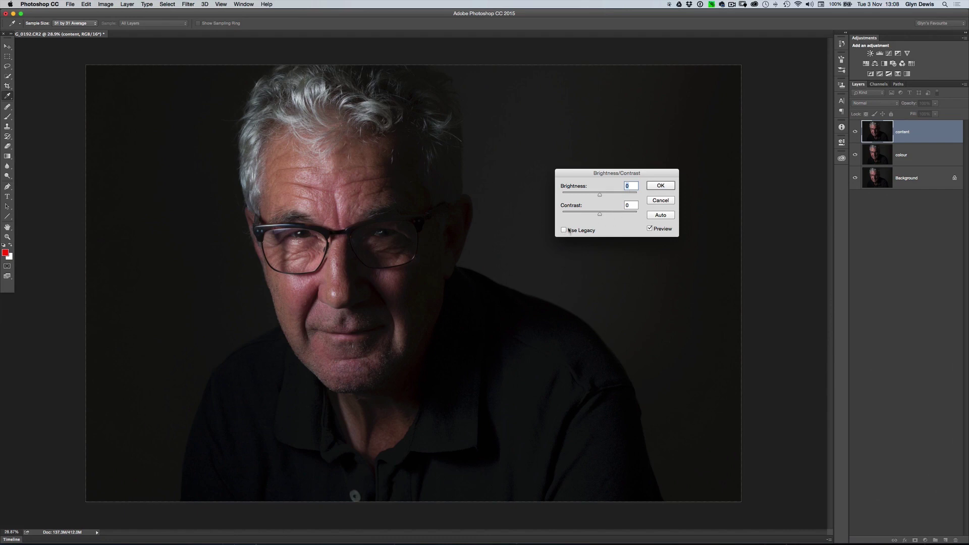
pyautogui.click(563, 230)
pyautogui.click(633, 204)
pyautogui.write('-50')
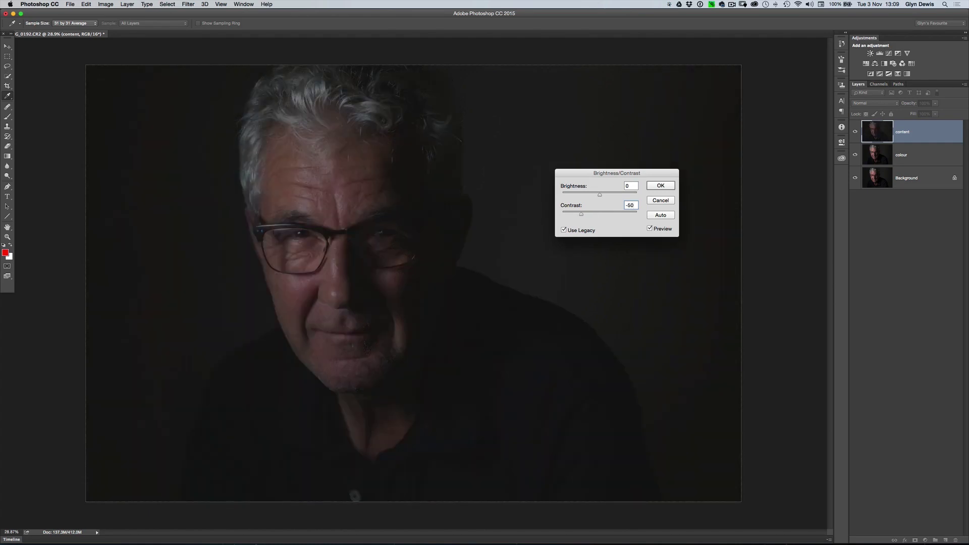
pyautogui.click(660, 186)
pyautogui.press('v')
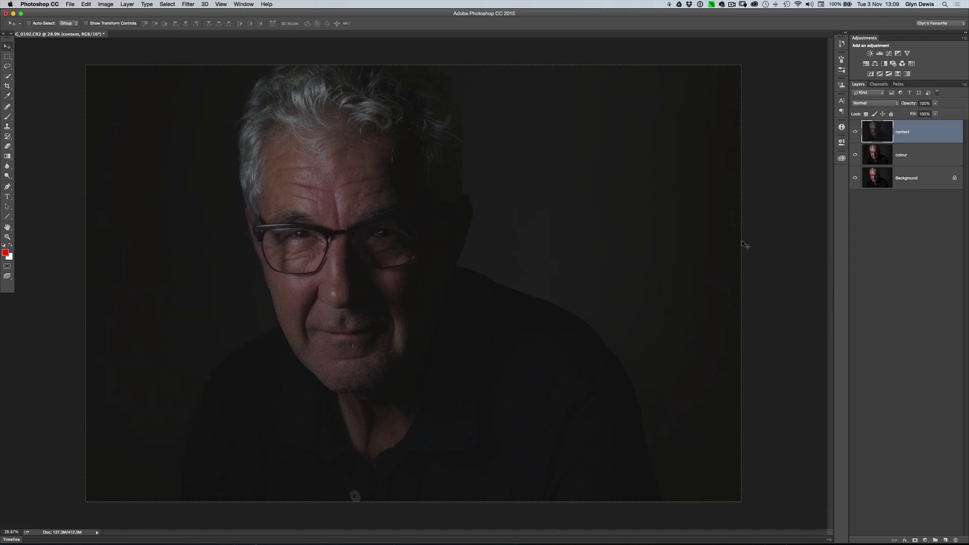
# Apply a High Pass filter with a 15-pixel radius to the content layer.
pyautogui.click(188, 4)
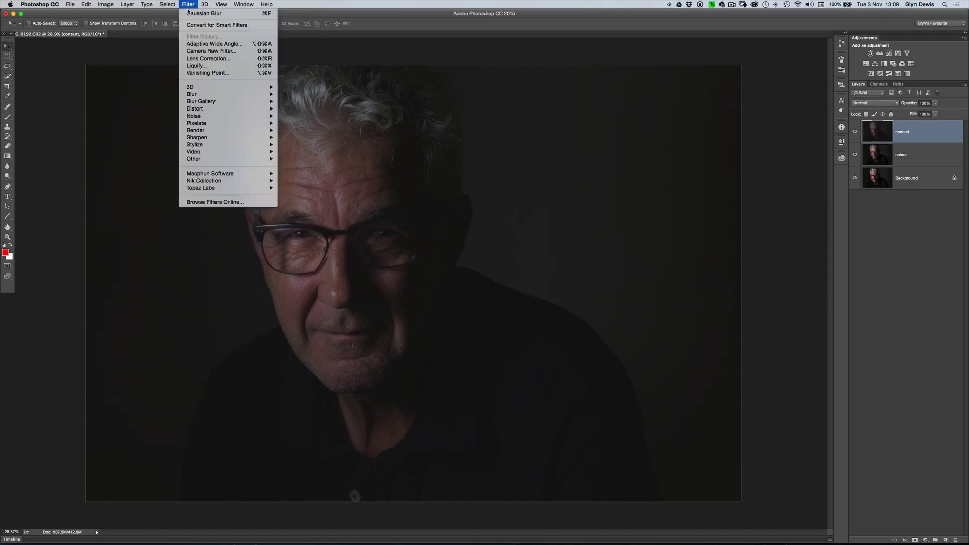
pyautogui.moveTo(205, 160)
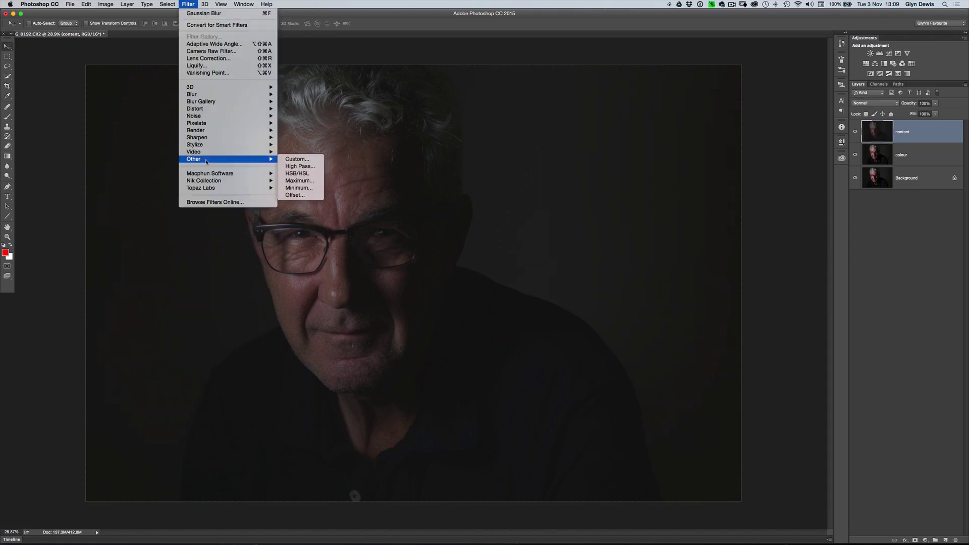
pyautogui.click(304, 167)
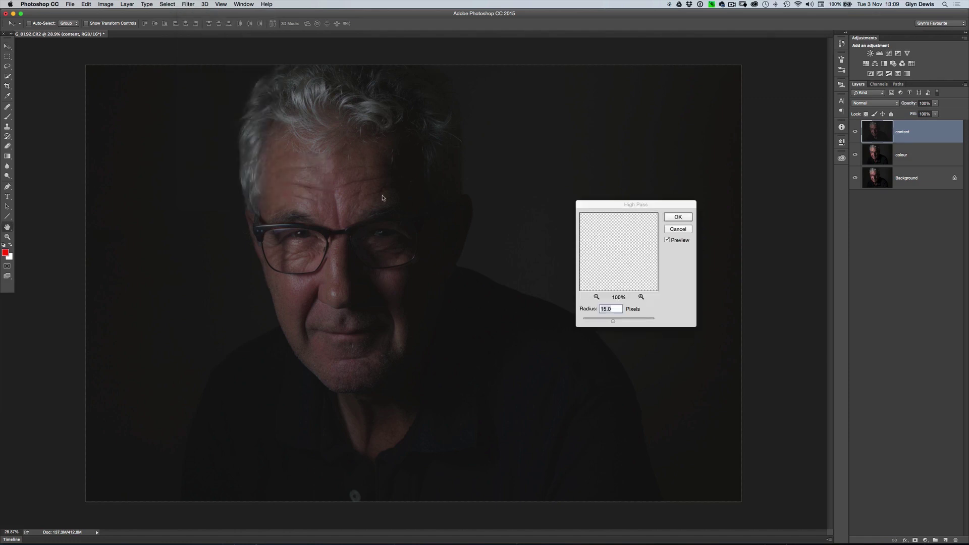
pyautogui.moveTo(606, 204); pyautogui.dragTo(566, 179)
pyautogui.moveTo(573, 294); pyautogui.dragTo(559, 294)
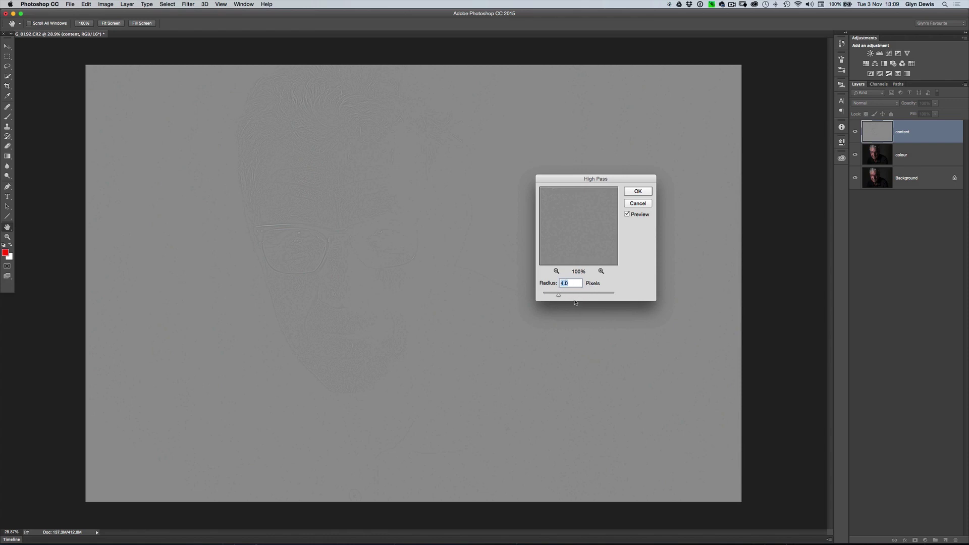
pyautogui.write('15')
pyautogui.click(638, 191)
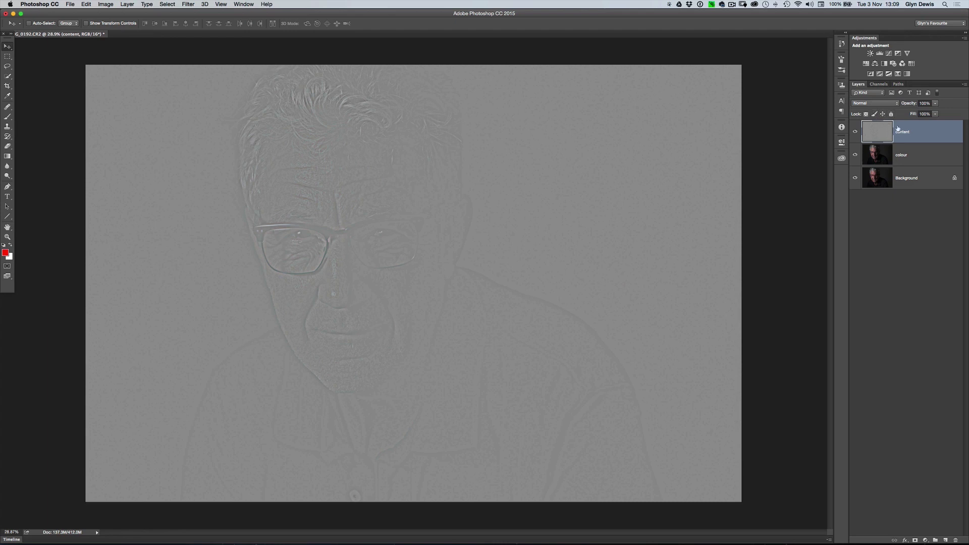
# Set the content layer's blend mode to Linear Light and inspect the face up close.
pyautogui.click(874, 104)
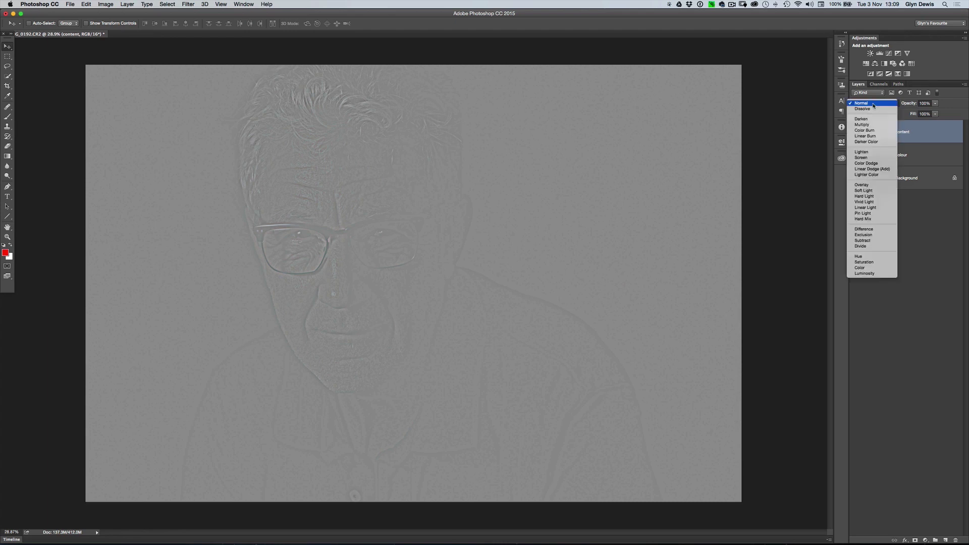
pyautogui.click(870, 207)
pyautogui.keyDown('super'); pyautogui.click(413, 261); pyautogui.keyUp('super')
pyautogui.moveTo(415, 263); pyautogui.dragTo(478, 277)
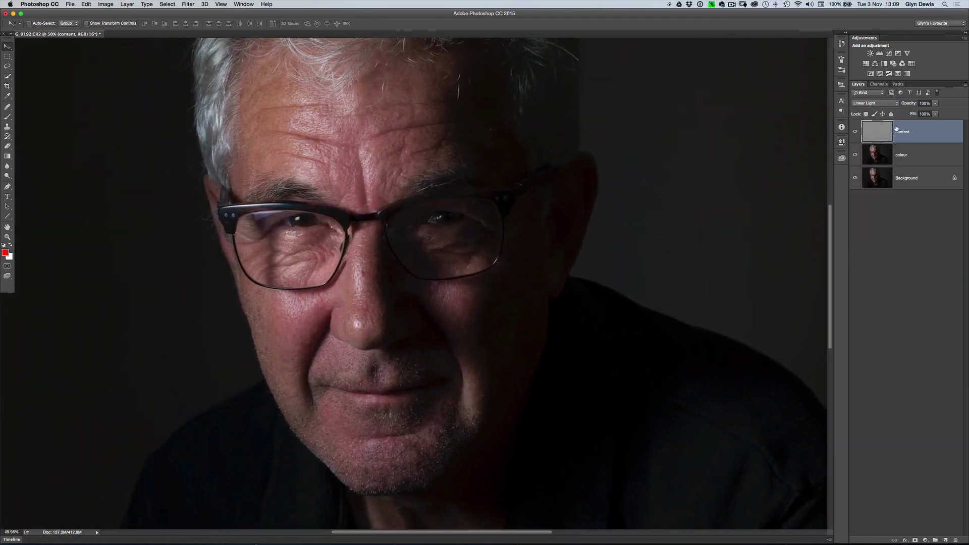
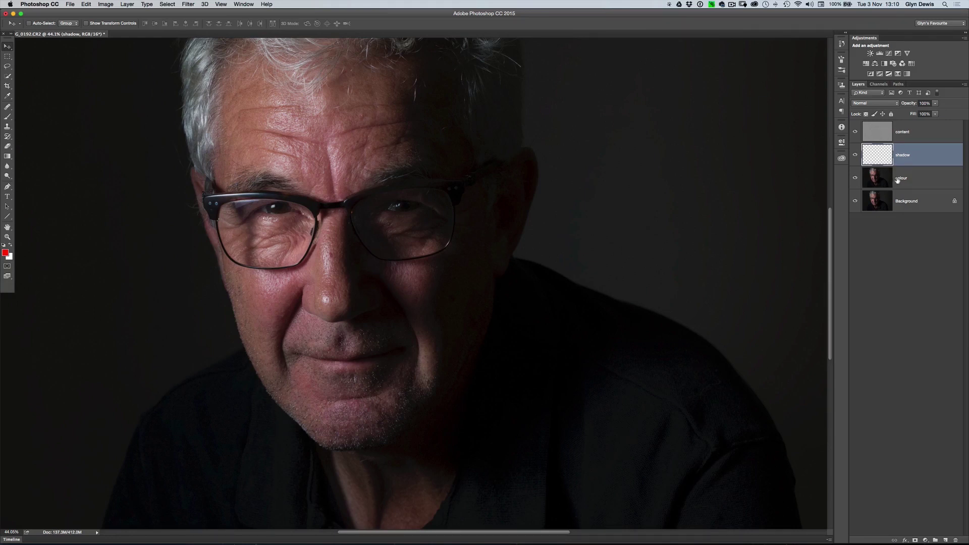
# Clone lighter skin over the vertical shadow behind the brightly lit lens on the shadow layer, using Clone Stamp at 10% opacity sampling Current & Below.
pyautogui.press('s')
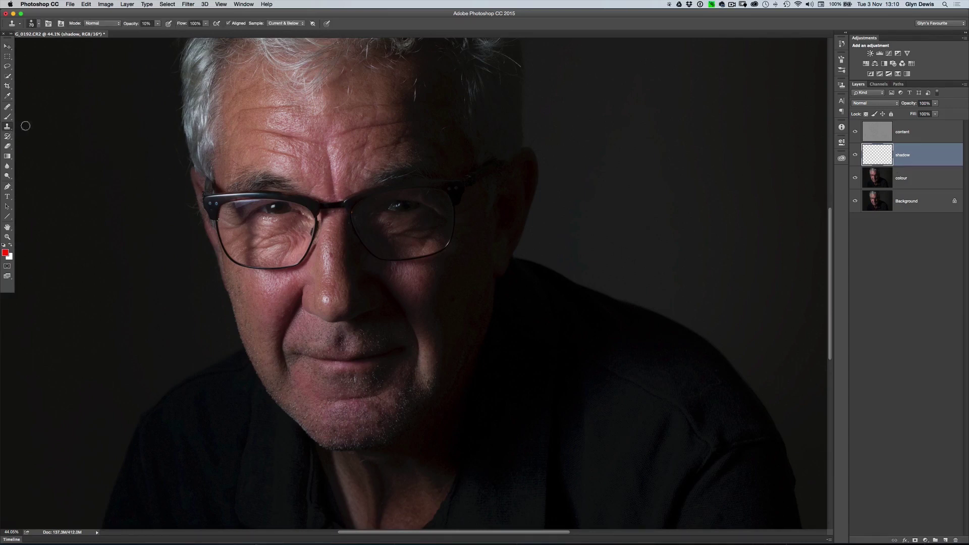
pyautogui.press('super+0')
pyautogui.scroll(3, 276, 258)
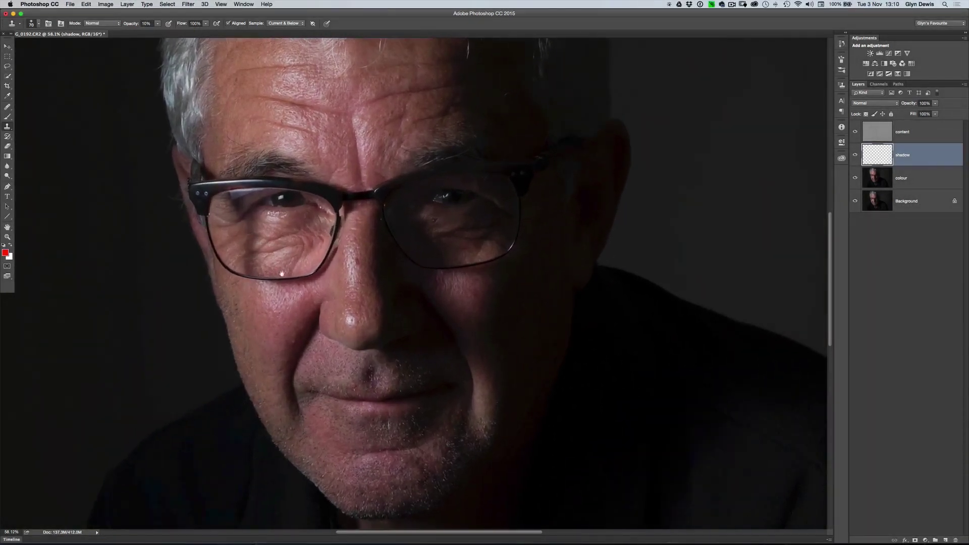
pyautogui.scroll(1, 276, 258)
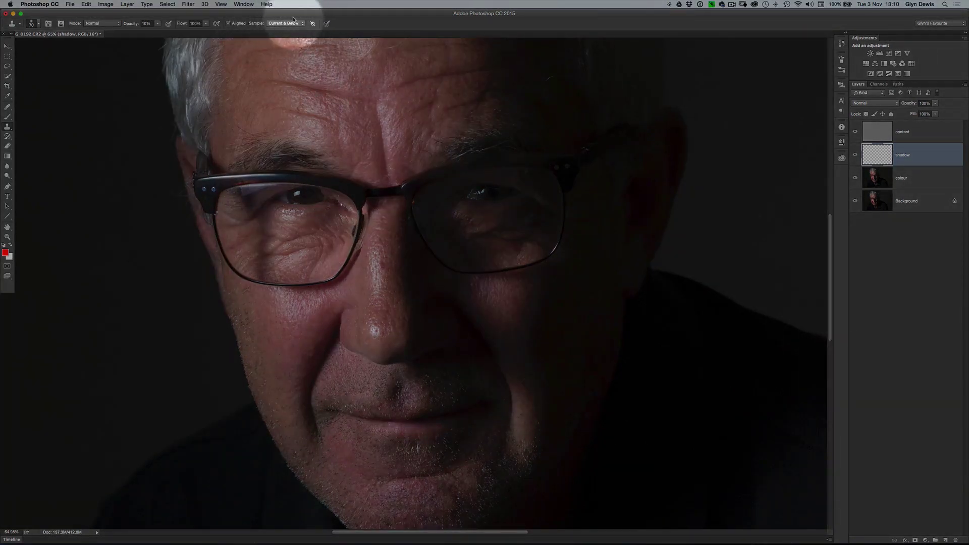
pyautogui.press('super+z')
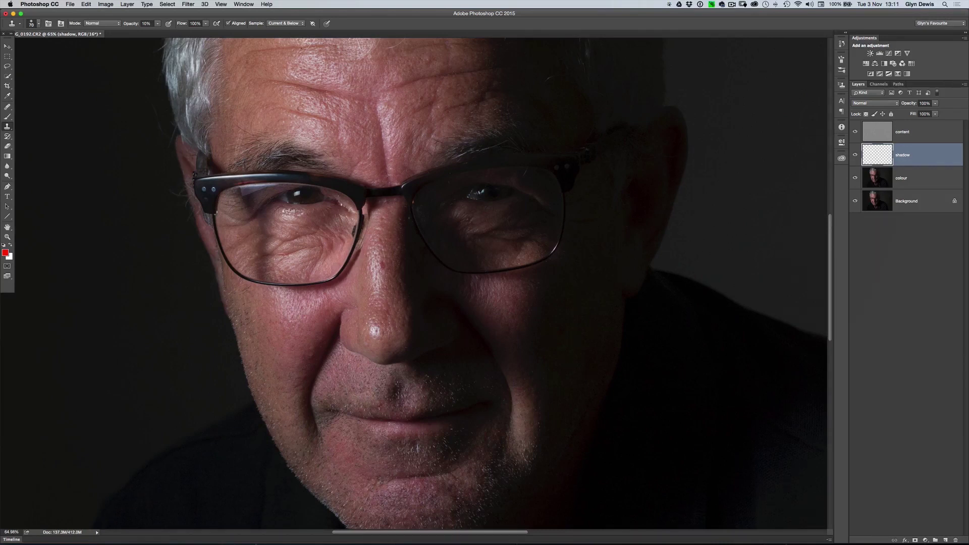
pyautogui.scroll(3, 288, 262)
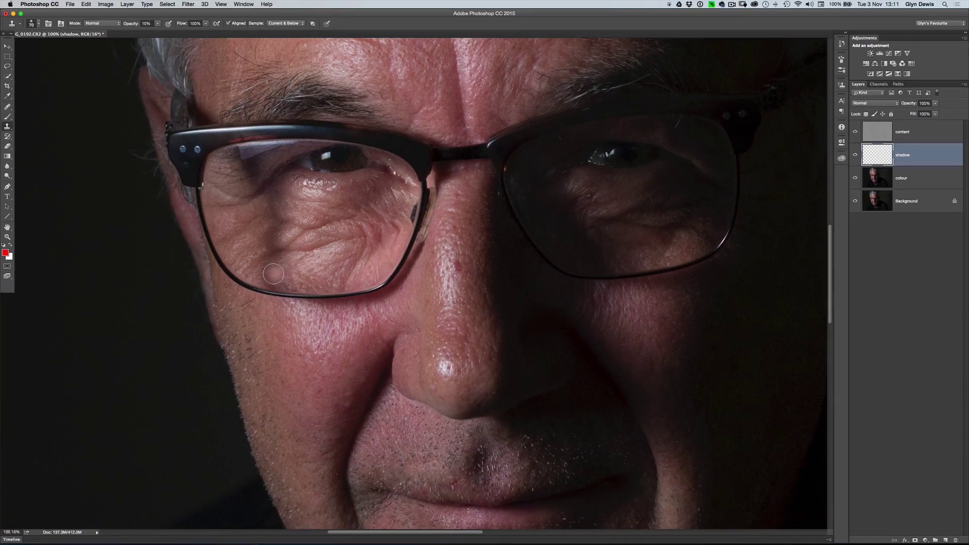
pyautogui.moveTo(296, 257)
pyautogui.mouseDown()
pyautogui.moveTo(269, 241)
pyautogui.moveTo(296, 231)
pyautogui.mouseUp()
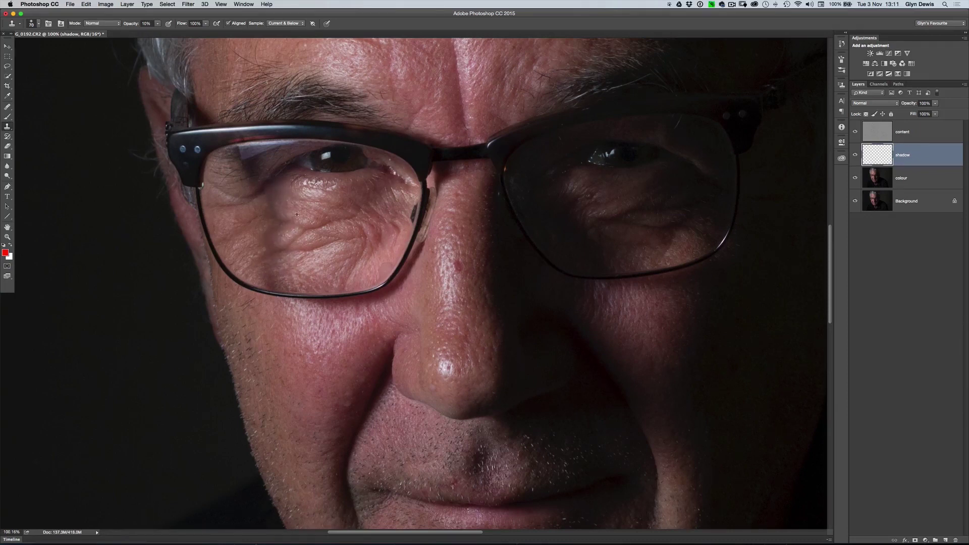
pyautogui.keyDown('alt'); pyautogui.click(295, 237); pyautogui.keyUp('alt')
pyautogui.moveTo(281, 218)
pyautogui.mouseDown()
pyautogui.moveTo(259, 231)
pyautogui.moveTo(262, 280)
pyautogui.moveTo(289, 286)
pyautogui.mouseUp()
pyautogui.keyDown('alt'); pyautogui.click(261, 232); pyautogui.keyUp('alt')
pyautogui.moveTo(269, 205)
pyautogui.mouseDown()
pyautogui.moveTo(260, 217)
pyautogui.moveTo(275, 202)
pyautogui.moveTo(262, 212)
pyautogui.moveTo(285, 207)
pyautogui.moveTo(263, 214)
pyautogui.moveTo(275, 210)
pyautogui.moveTo(266, 224)
pyautogui.moveTo(279, 234)
pyautogui.moveTo(279, 272)
pyautogui.moveTo(260, 277)
pyautogui.moveTo(284, 281)
pyautogui.mouseUp()
pyautogui.moveTo(278, 238)
pyautogui.mouseDown()
pyautogui.moveTo(295, 202)
pyautogui.moveTo(273, 198)
pyautogui.moveTo(301, 219)
pyautogui.moveTo(293, 240)
pyautogui.mouseUp()
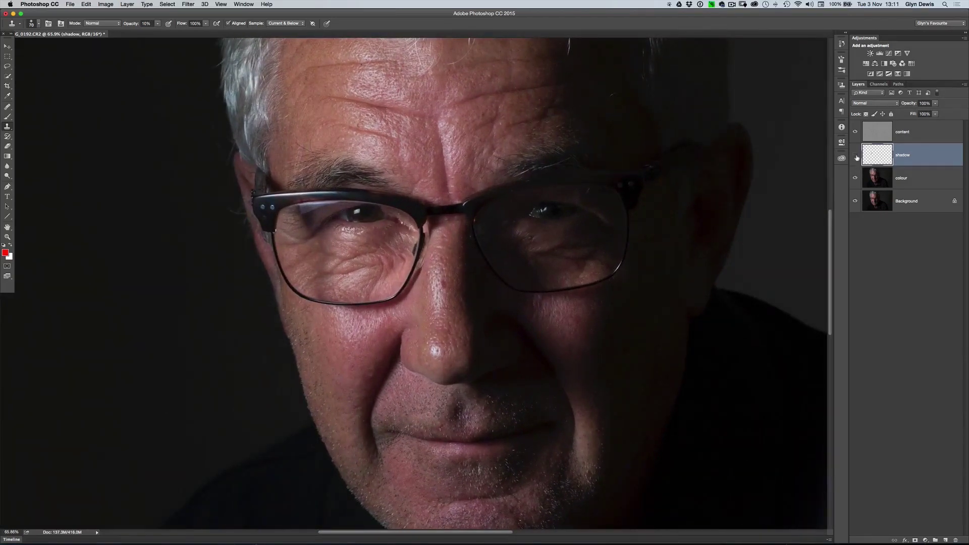
# Toggle the shadow layer's visibility to compare the skin behind the lens before and after cloning.
pyautogui.click(856, 156)
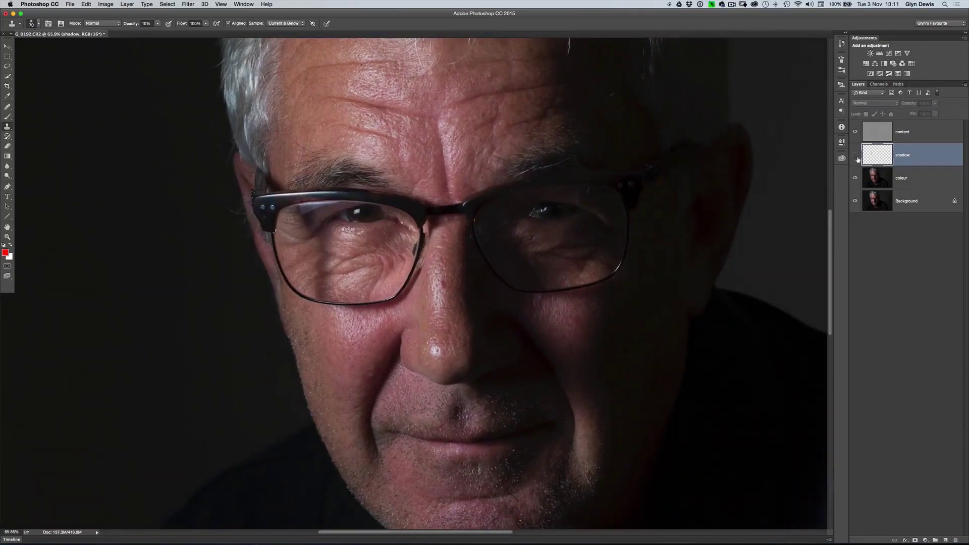
pyautogui.click(855, 159)
pyautogui.click(856, 158)
pyautogui.click(856, 158)
# Continue cloning skin over the remaining shadow traces below the eye behind the lit lens on the shadow layer.
pyautogui.scroll(3, 341, 295)
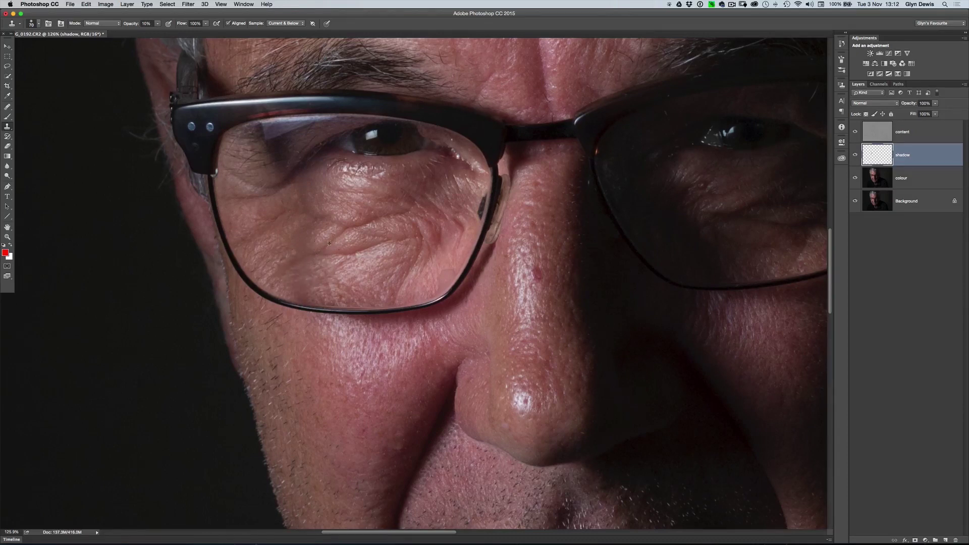
pyautogui.scroll(-3, 337, 290)
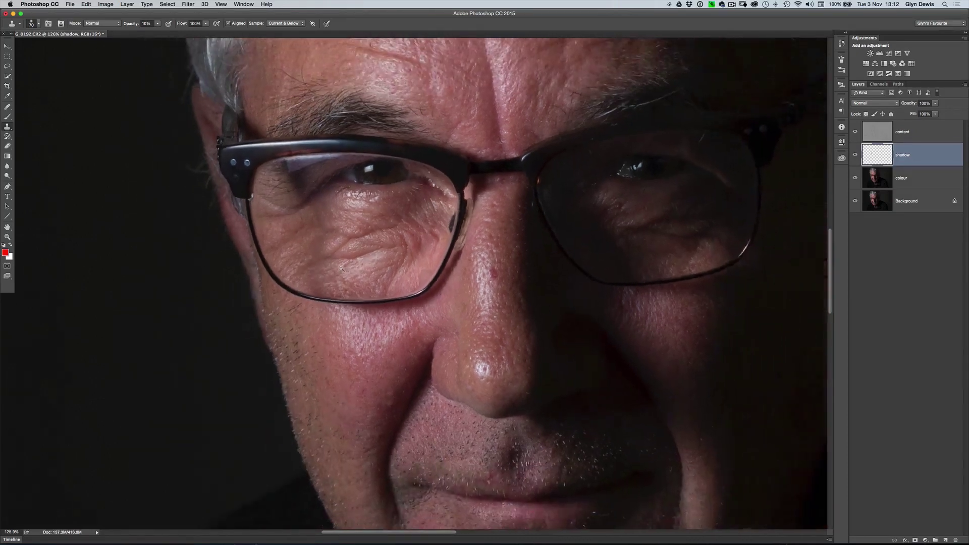
pyautogui.scroll(3, 357, 242)
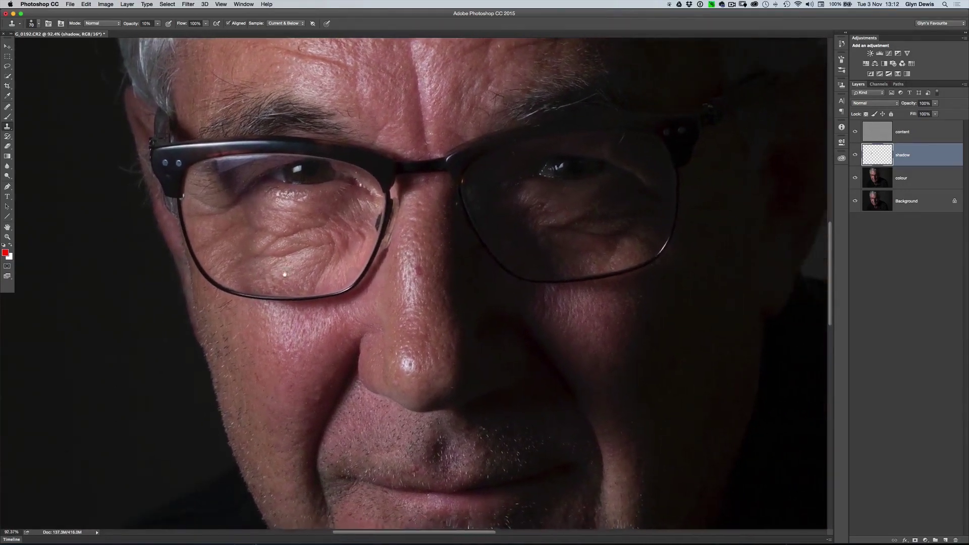
pyautogui.scroll(2, 265, 277)
pyautogui.hscroll(-3, 265, 277)
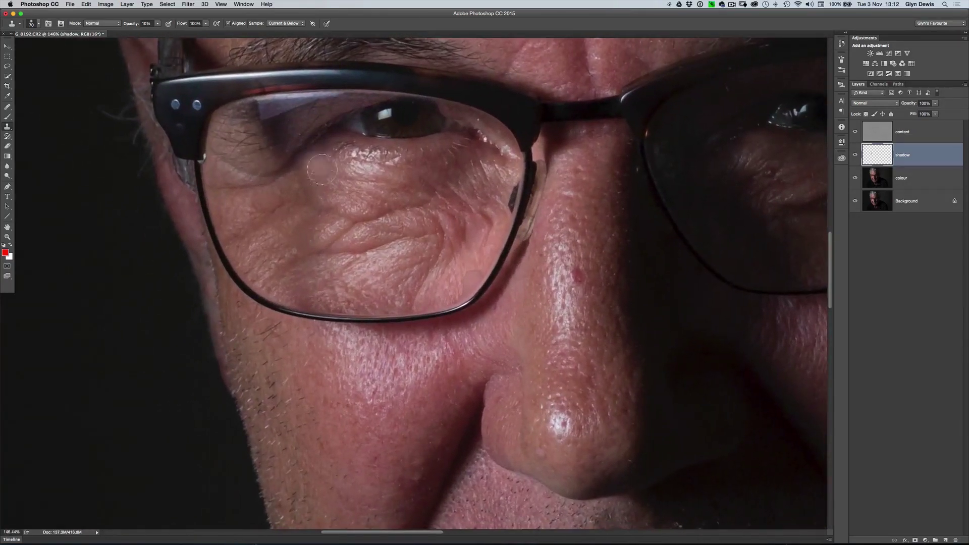
pyautogui.moveTo(305, 239)
pyautogui.mouseDown()
pyautogui.moveTo(323, 208)
pyautogui.moveTo(339, 274)
pyautogui.mouseUp()
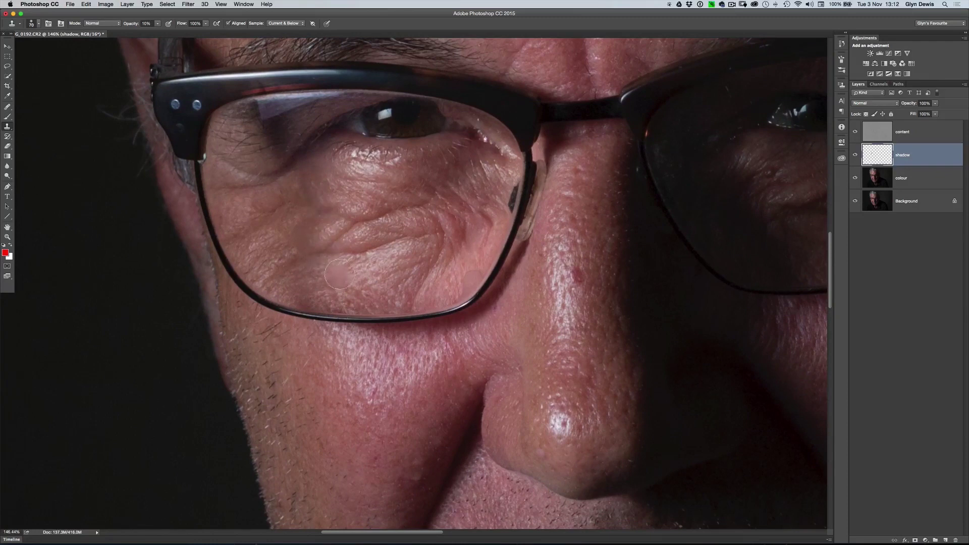
pyautogui.moveTo(323, 225)
pyautogui.mouseDown()
pyautogui.moveTo(314, 294)
pyautogui.moveTo(329, 298)
pyautogui.moveTo(298, 195)
pyautogui.moveTo(314, 218)
pyautogui.moveTo(318, 284)
pyautogui.mouseUp()
pyautogui.scroll(-5, 346, 257)
pyautogui.scroll(3, 323, 282)
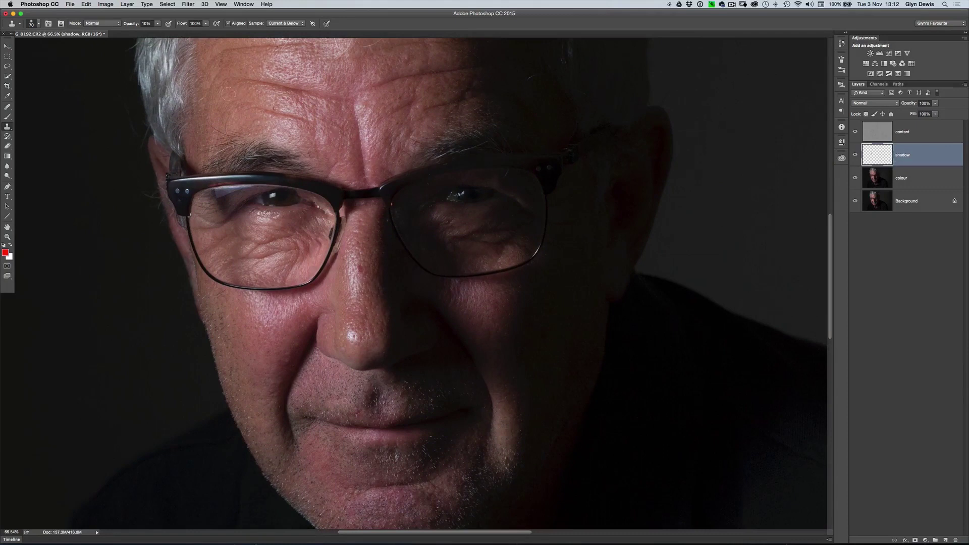
pyautogui.click(188, 5)
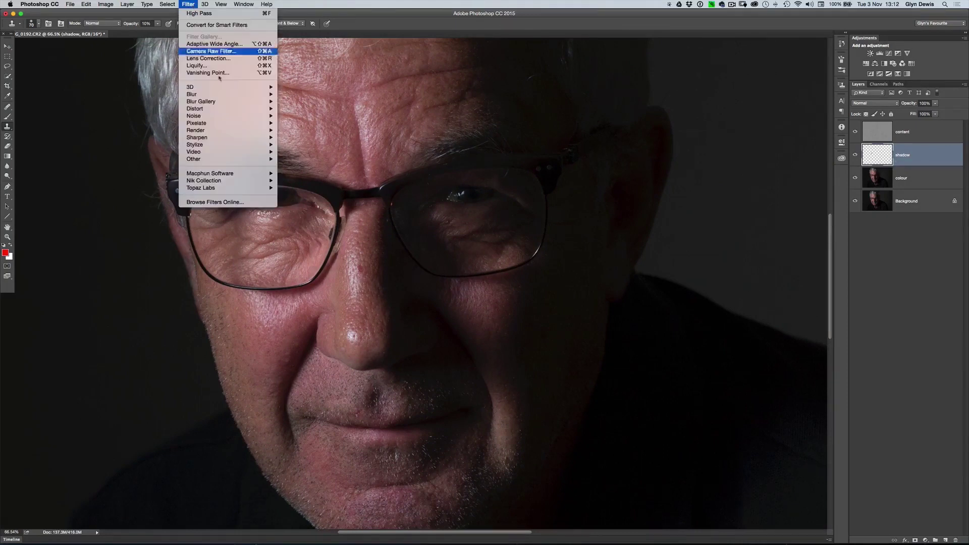
pyautogui.click(231, 52)
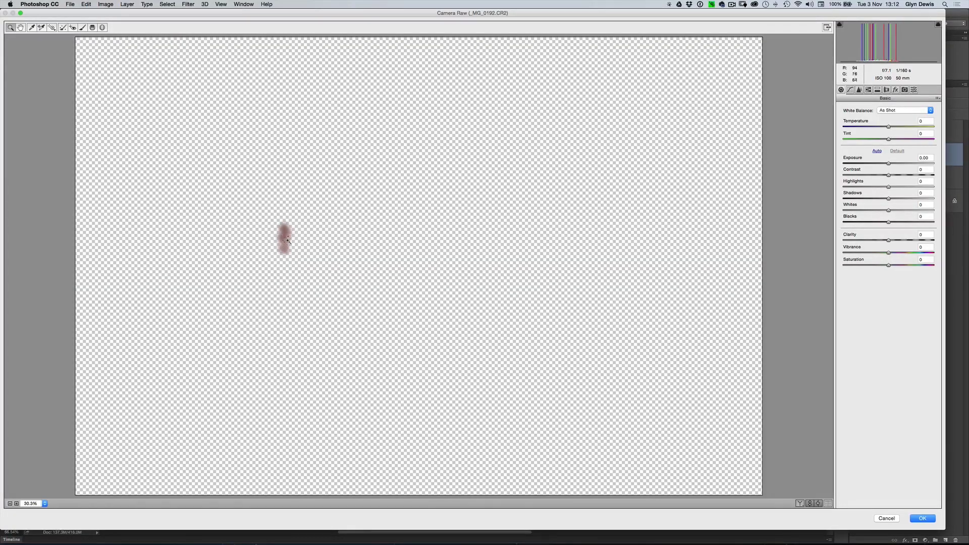
pyautogui.click(886, 518)
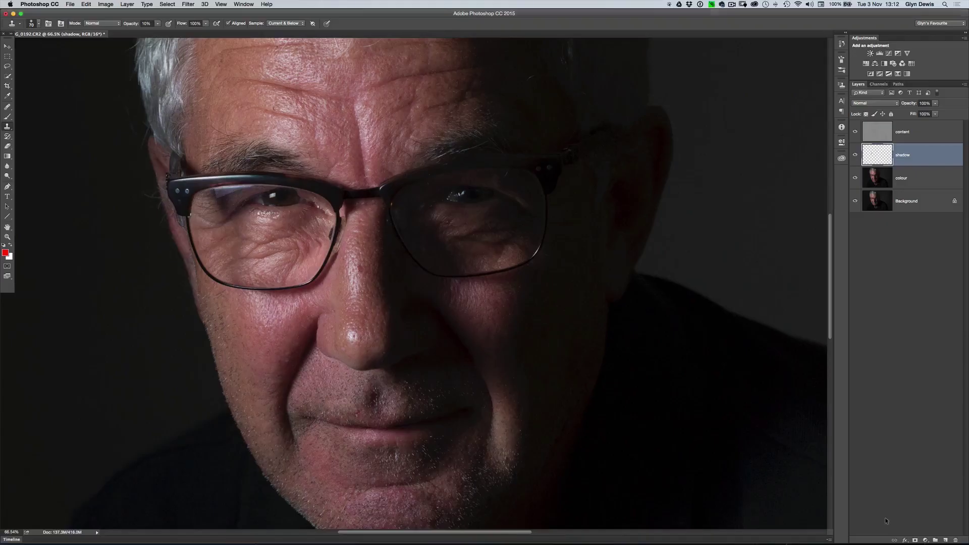
# Make a merged copy of the whole visible image and paste it as a new layer above the content layer.
pyautogui.click(877, 132)
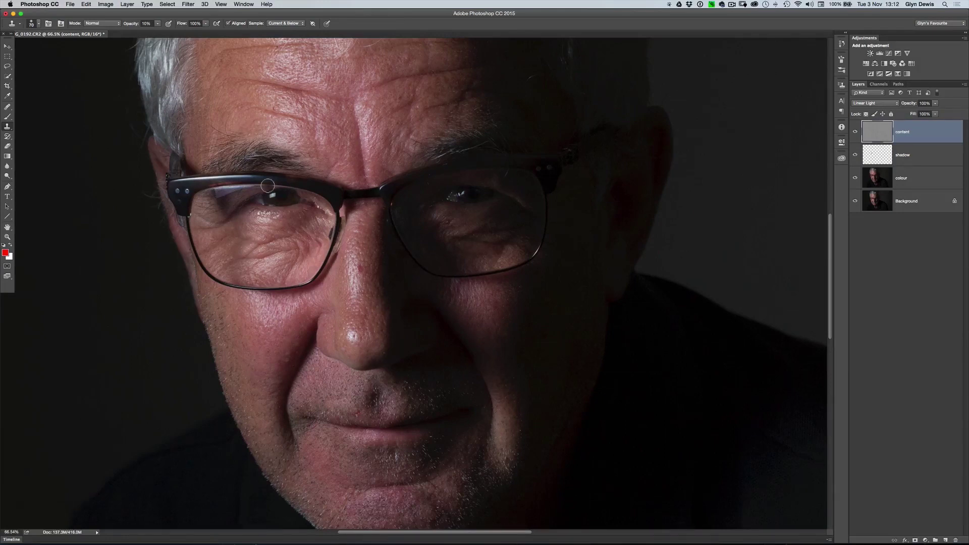
pyautogui.click(166, 5)
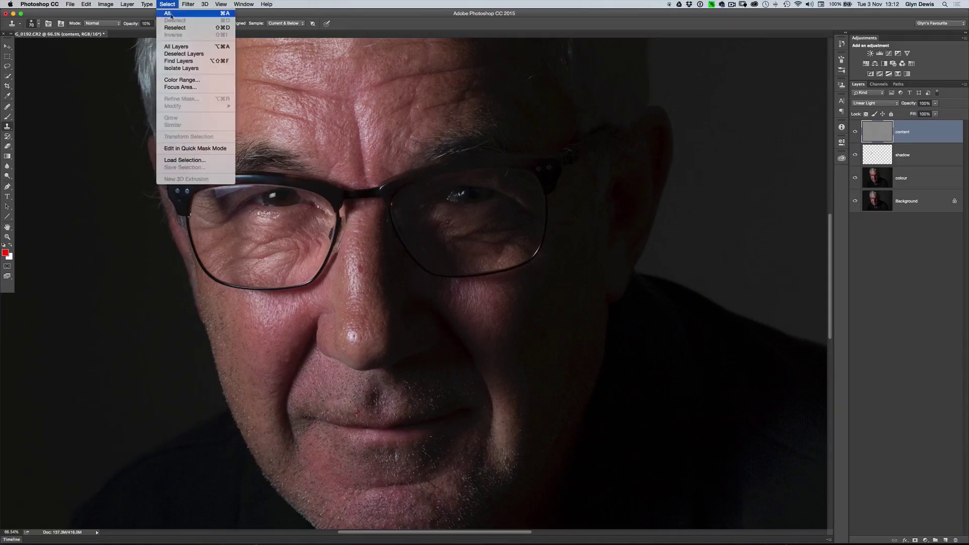
pyautogui.click(174, 16)
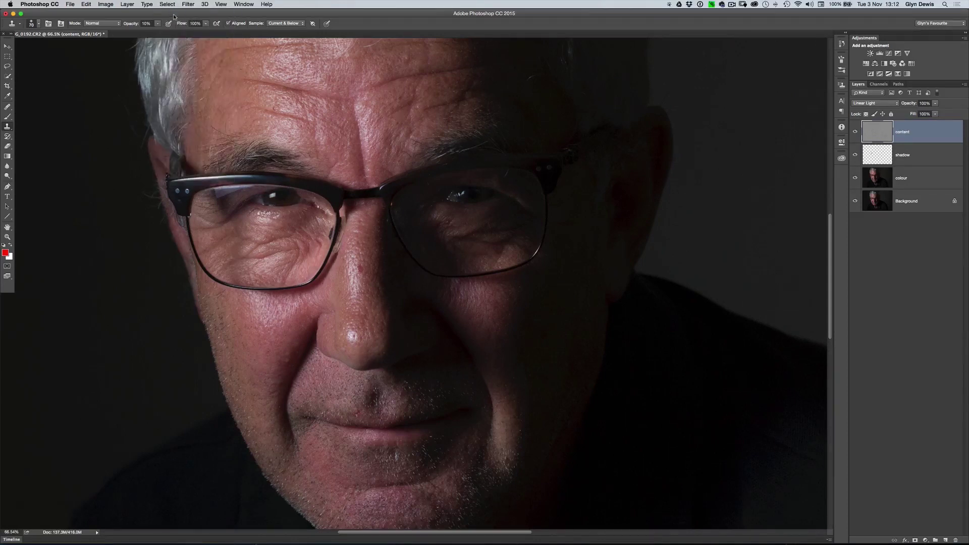
pyautogui.click(86, 5)
pyautogui.click(107, 66)
pyautogui.click(85, 5)
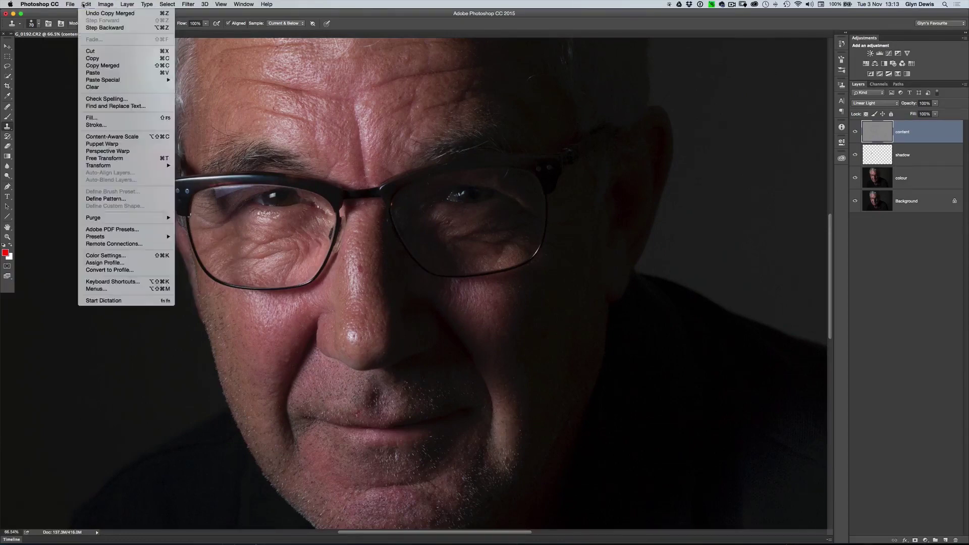
pyautogui.click(103, 75)
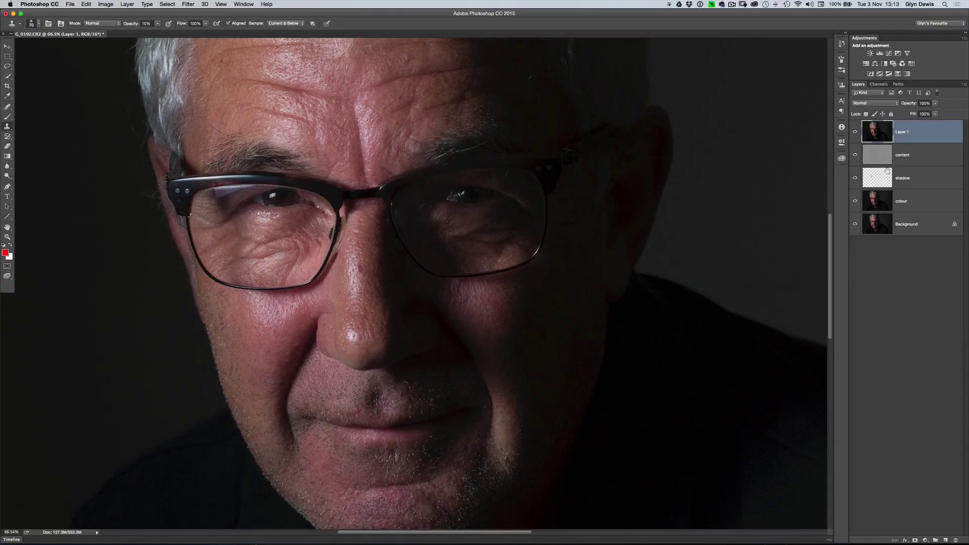
# Apply the Camera Raw Filter to the merged layer and paint an Adjustment Brush mask over the shadow strip behind the lit lens.
pyautogui.click(190, 4)
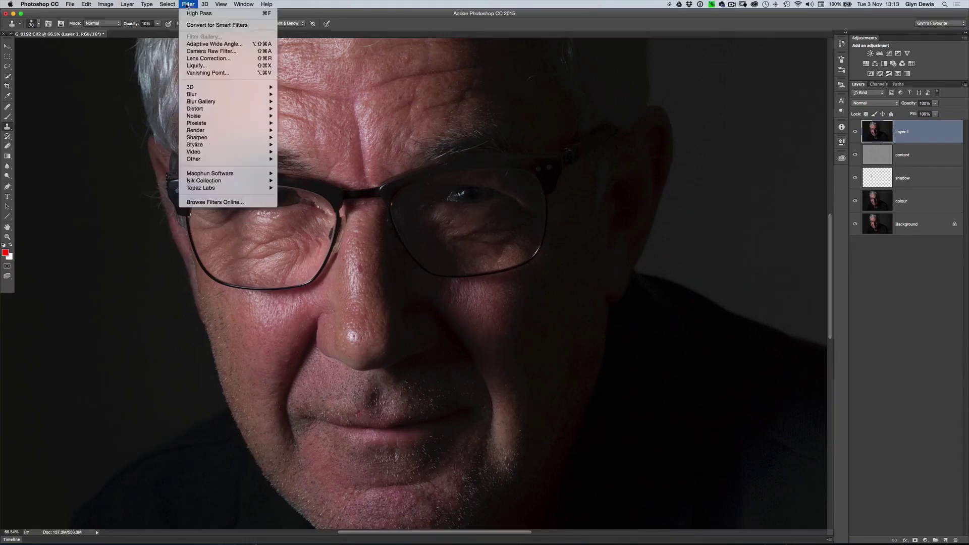
pyautogui.click(204, 52)
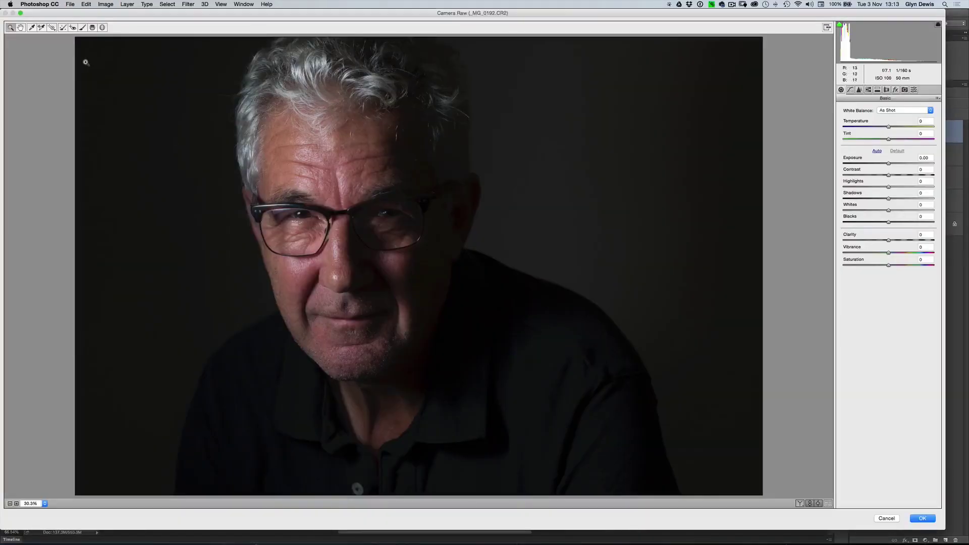
pyautogui.moveTo(317, 267); pyautogui.dragTo(341, 259)
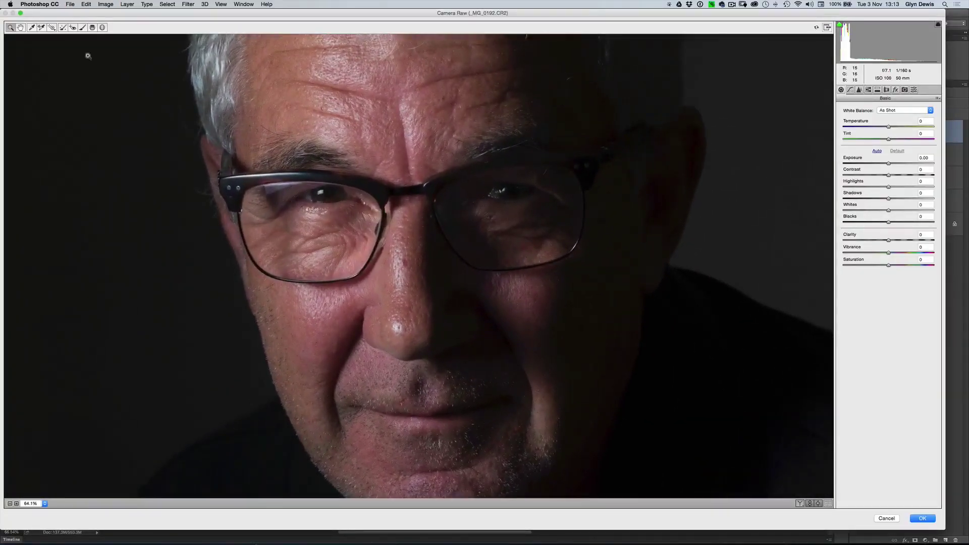
pyautogui.click(83, 28)
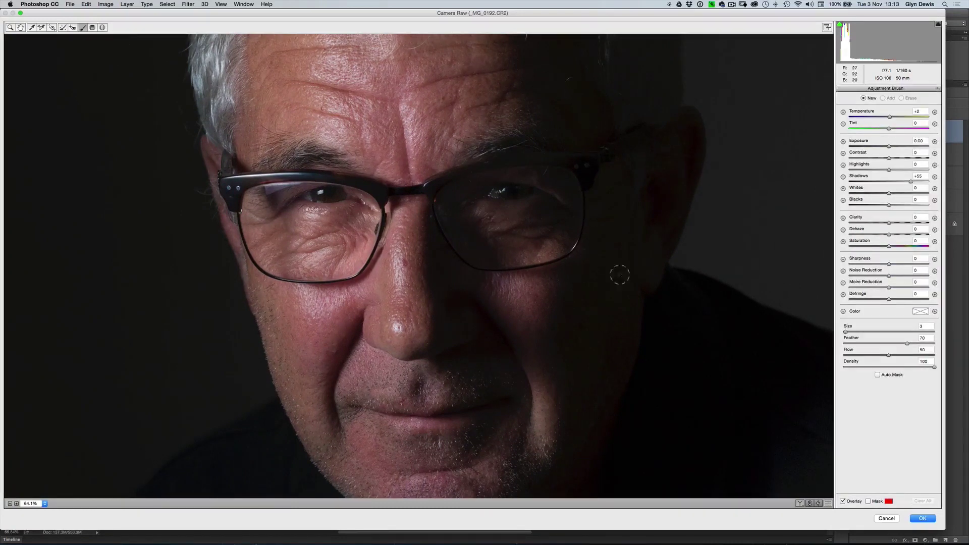
pyautogui.click(867, 501)
pyautogui.moveTo(291, 217); pyautogui.dragTo(290, 275)
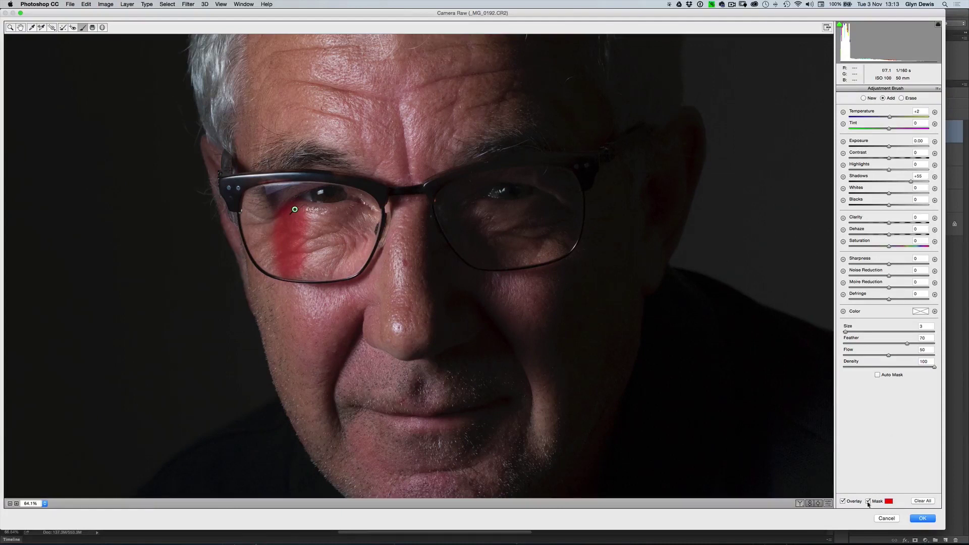
pyautogui.click(868, 501)
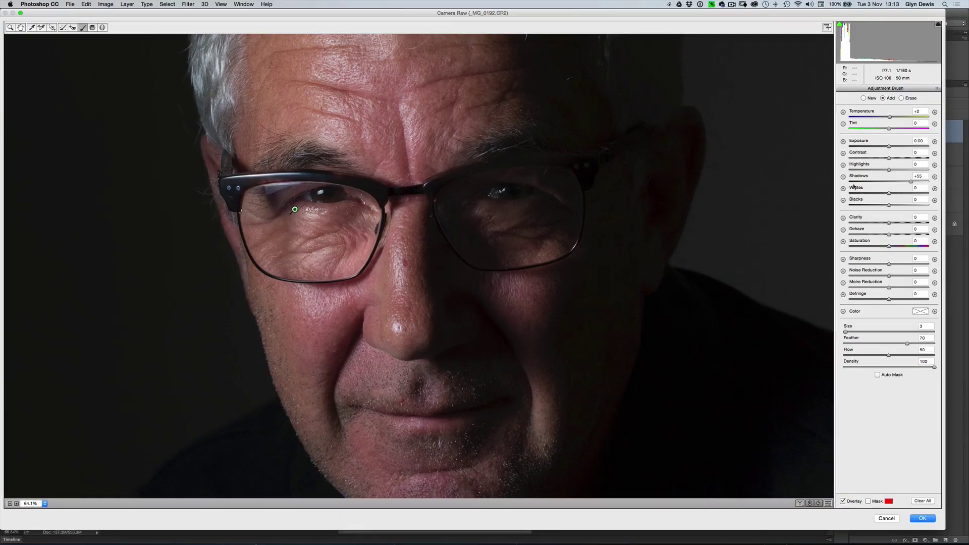
# Set the brushed area's Shadows to +44, raise Contrast and Clarity, lower Dehaze, and apply the Camera Raw adjustments.
pyautogui.moveTo(911, 181); pyautogui.dragTo(900, 183)
pyautogui.moveTo(890, 226); pyautogui.dragTo(895, 222)
pyautogui.moveTo(898, 182); pyautogui.dragTo(890, 157)
pyautogui.moveTo(889, 236); pyautogui.dragTo(888, 237)
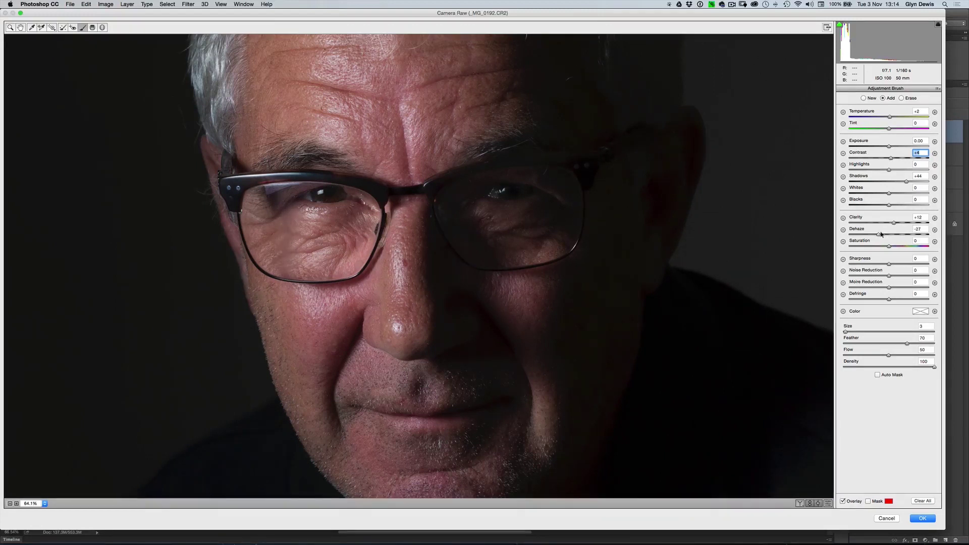
pyautogui.moveTo(884, 234); pyautogui.dragTo(880, 235)
pyautogui.click(878, 234)
pyautogui.moveTo(894, 223); pyautogui.dragTo(898, 223)
pyautogui.moveTo(890, 159); pyautogui.dragTo(902, 159)
pyautogui.click(922, 518)
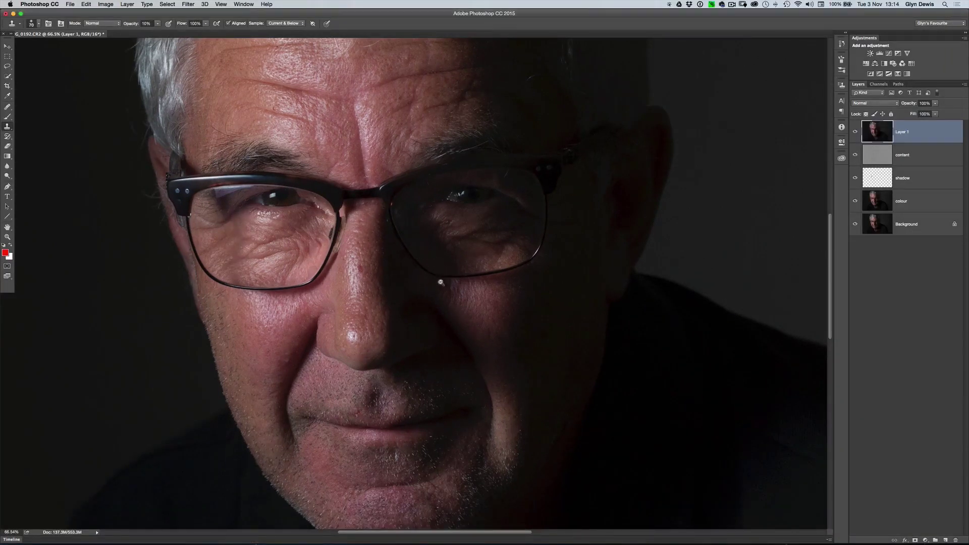
# Group all layers above the Background into a new group named "shadow removal".
pyautogui.scroll(-5, 443, 277)
pyautogui.moveTo(419, 318); pyautogui.dragTo(343, 273)
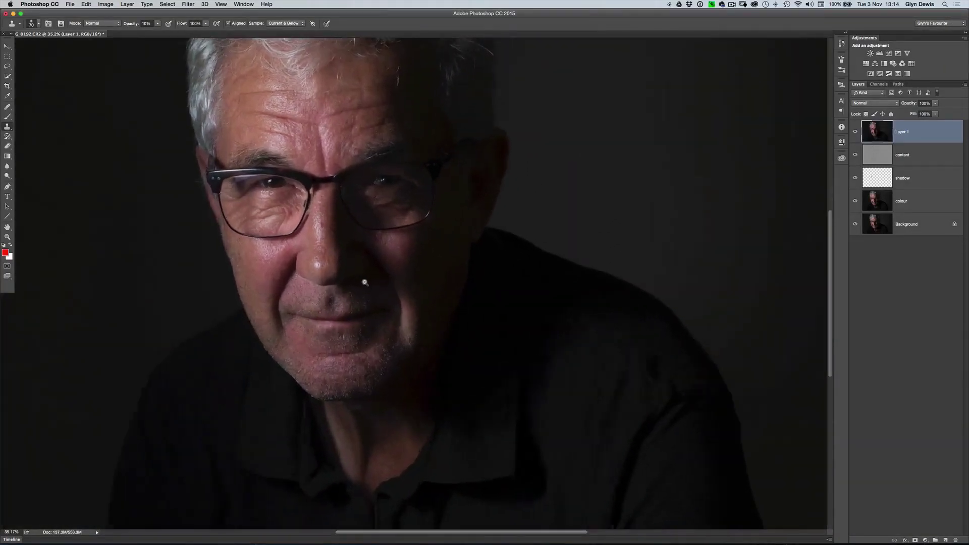
pyautogui.scroll(1, 673, 236)
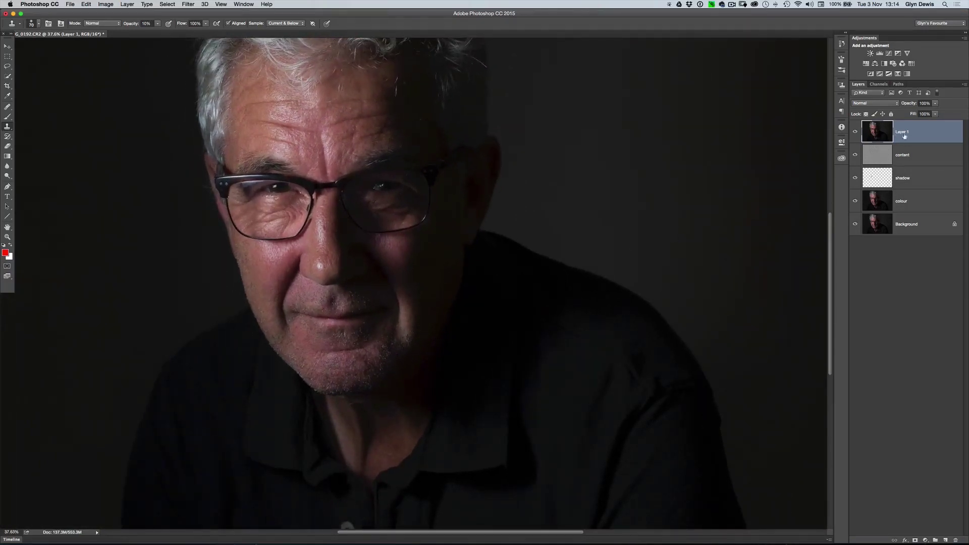
pyautogui.keyDown('shift'); pyautogui.click(928, 201); pyautogui.keyUp('shift')
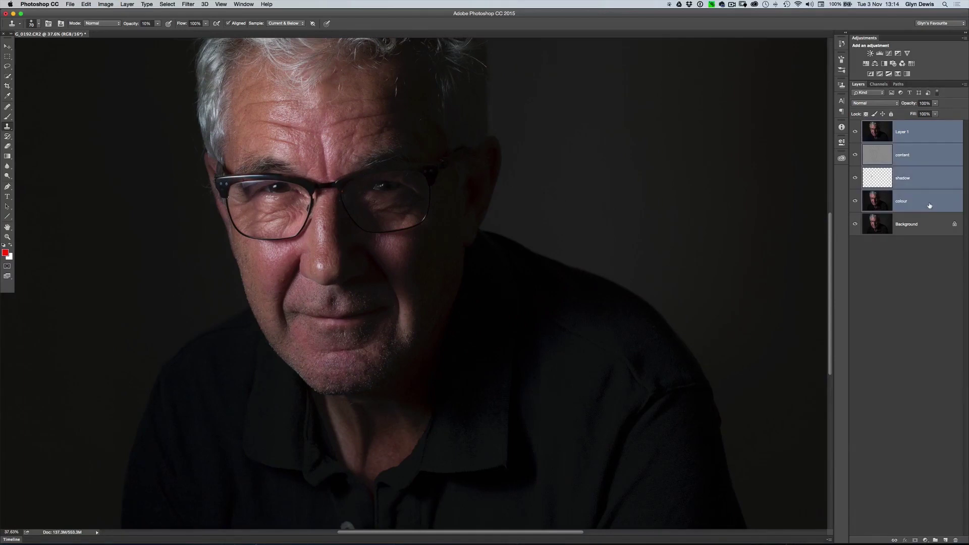
pyautogui.click(962, 85)
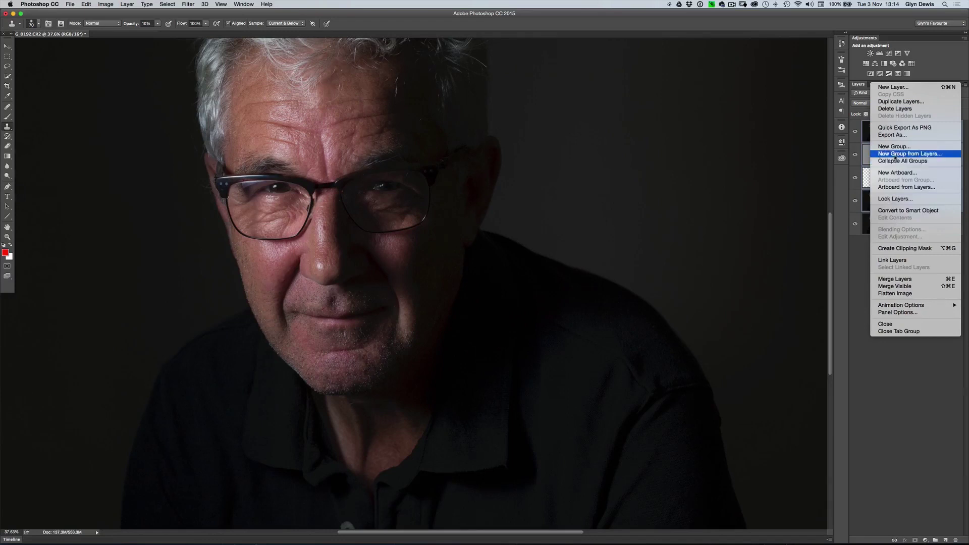
pyautogui.click(909, 153)
pyautogui.write('sha')
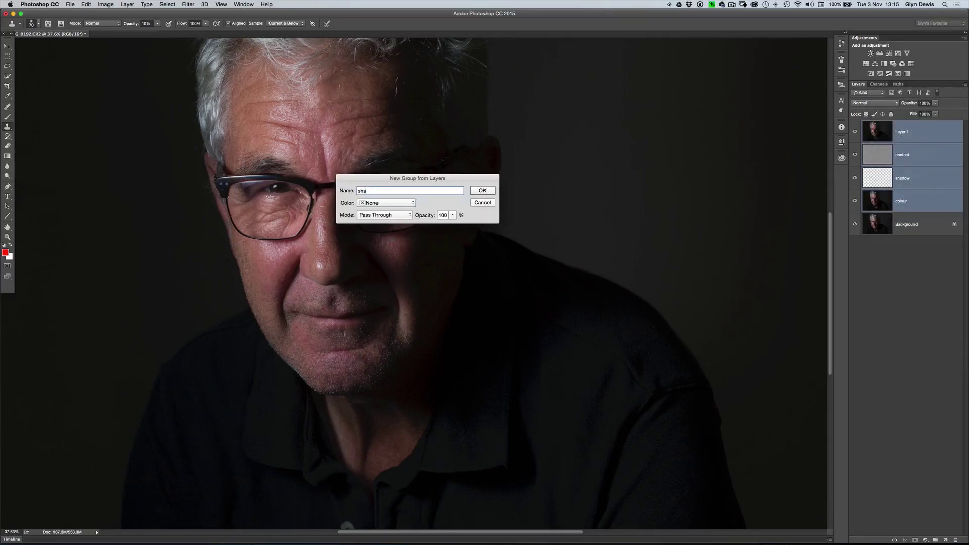
pyautogui.write('dow removal')
pyautogui.press('Return')
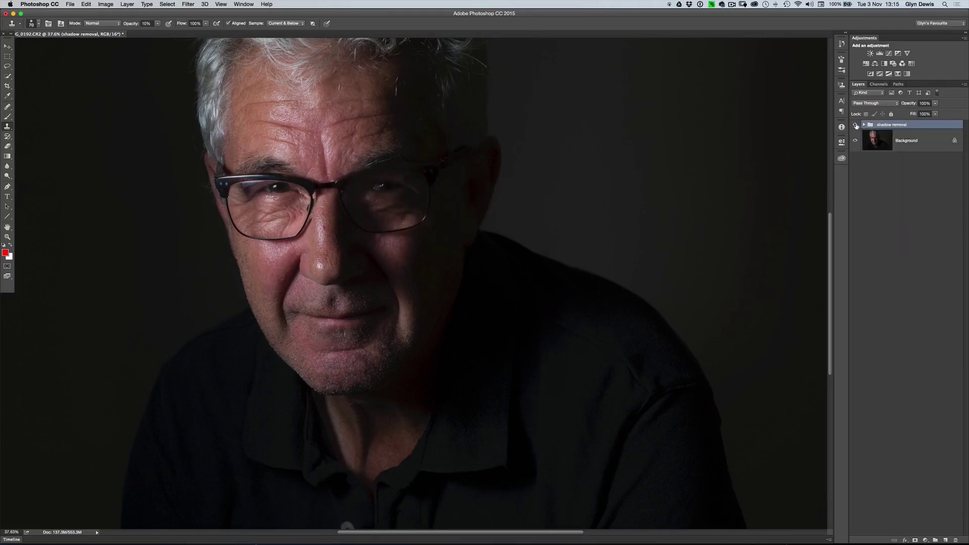
# Toggle the shadow removal group's visibility to compare the portrait before and after the retouch.
pyautogui.click(855, 125)
pyautogui.click(856, 125)
pyautogui.click(856, 126)
pyautogui.click(856, 126)
pyautogui.click(856, 125)
pyautogui.click(855, 125)
pyautogui.moveTo(909, 104); pyautogui.dragTo(957, 109)
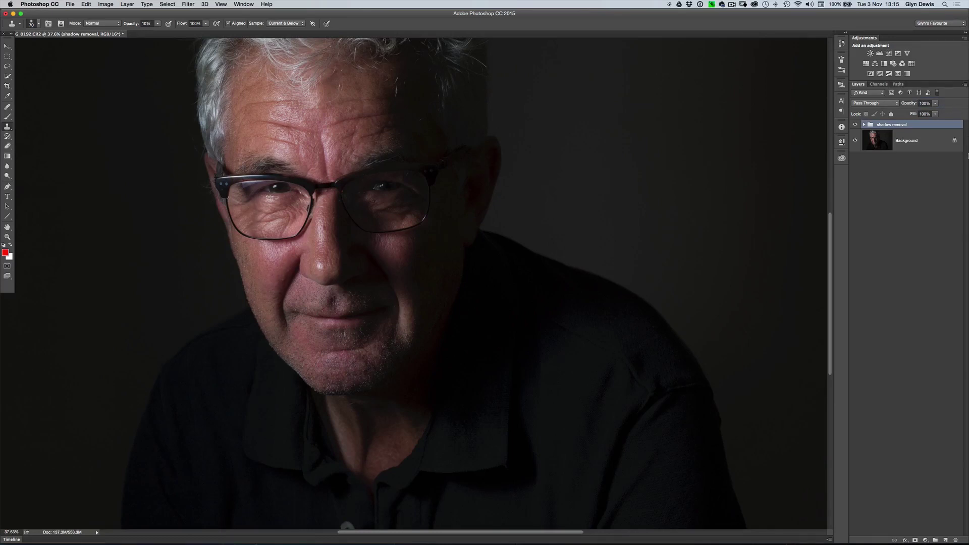